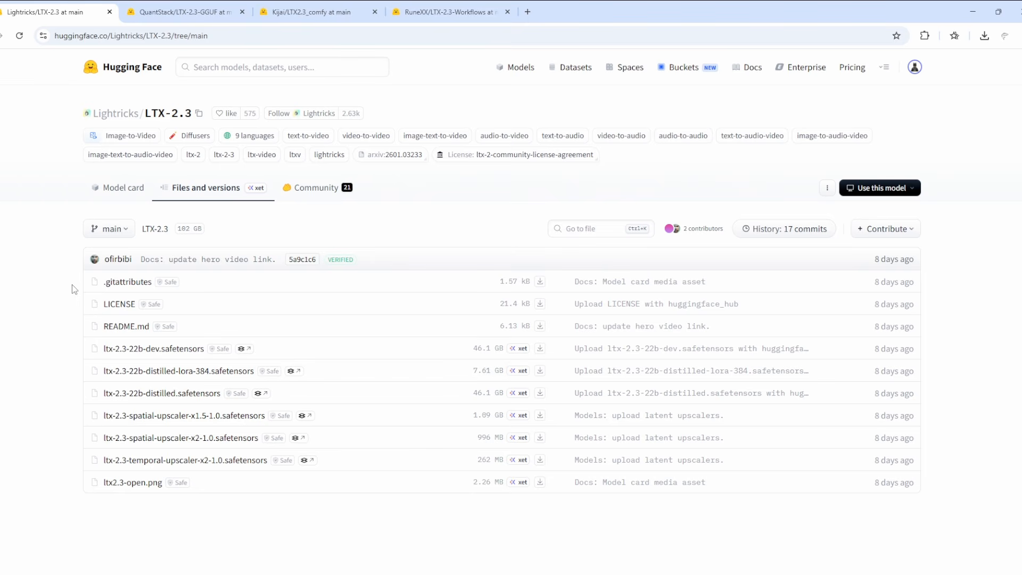
Step: Open the LTX-2.3 model card and examine the statement on audio, visual quality and prompt adherence improvements
{"action": "left_click", "coordinate": [123, 188]}
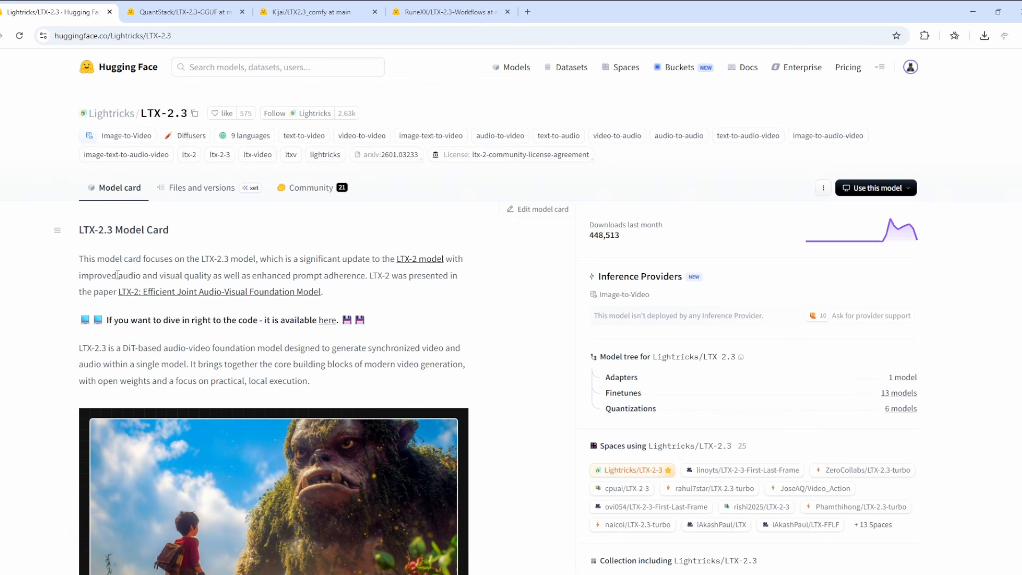
{"action": "left_click_drag", "start_coordinate": [79, 276], "coordinate": [365, 284]}
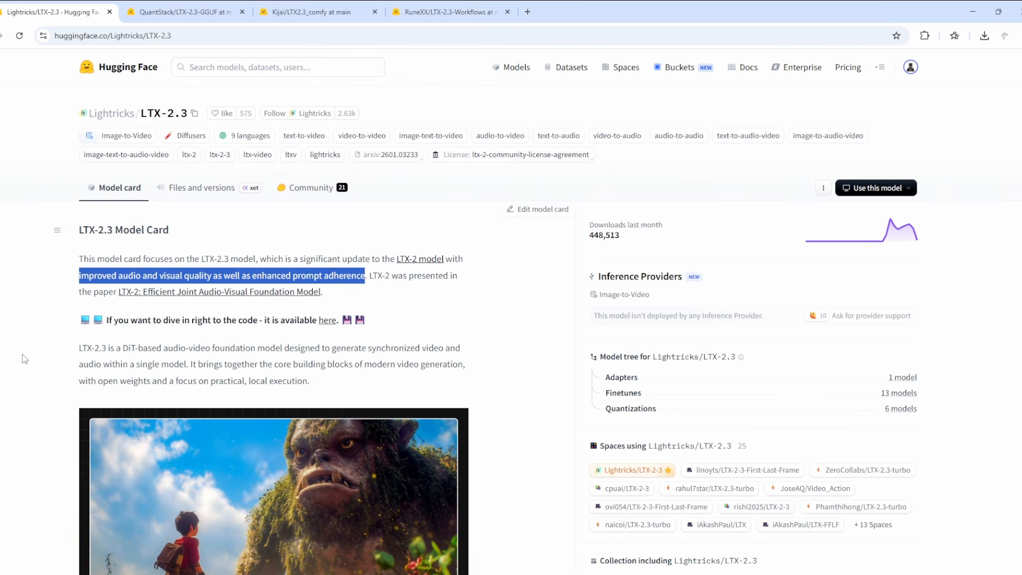
{"action": "left_click", "coordinate": [29, 324]}
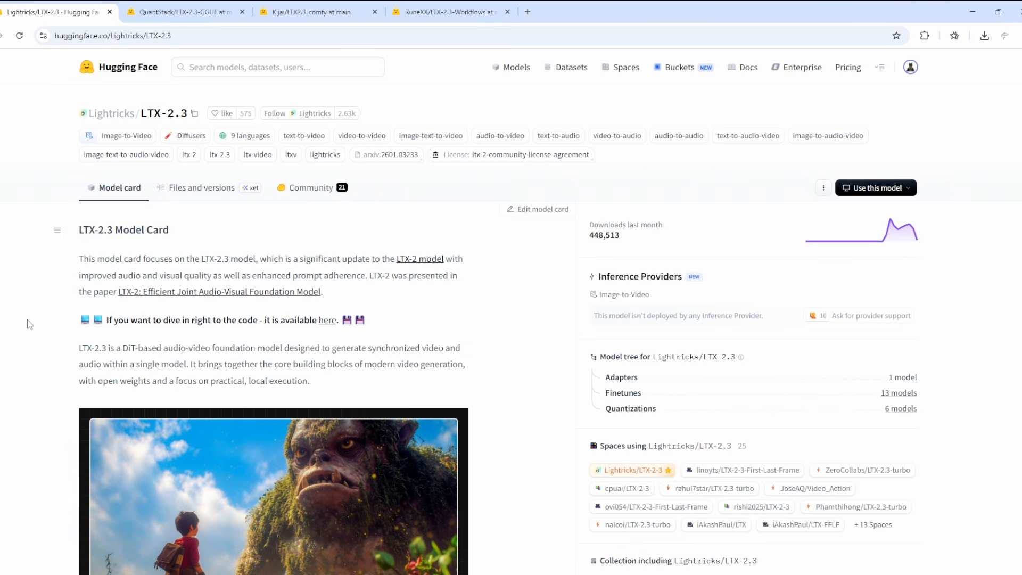
Step: Look through the QuantStack GGUF, Kijai LTX2.3_comfy and RuneXX LTX-2.3-Workflows repositories, examining the available workflow files
{"action": "left_click", "coordinate": [181, 12]}
{"action": "left_click", "coordinate": [301, 13]}
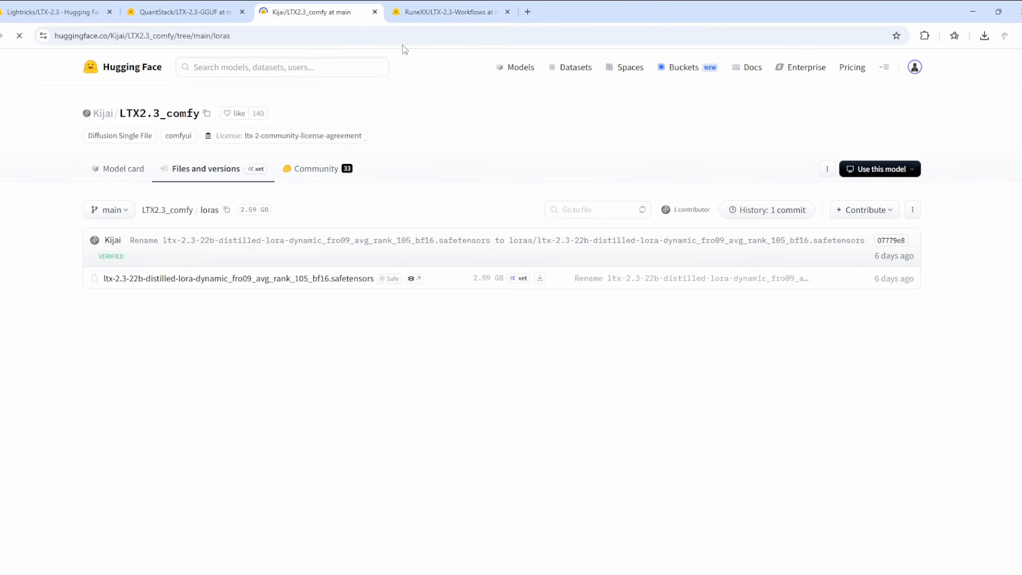
{"action": "left_click", "coordinate": [425, 13]}
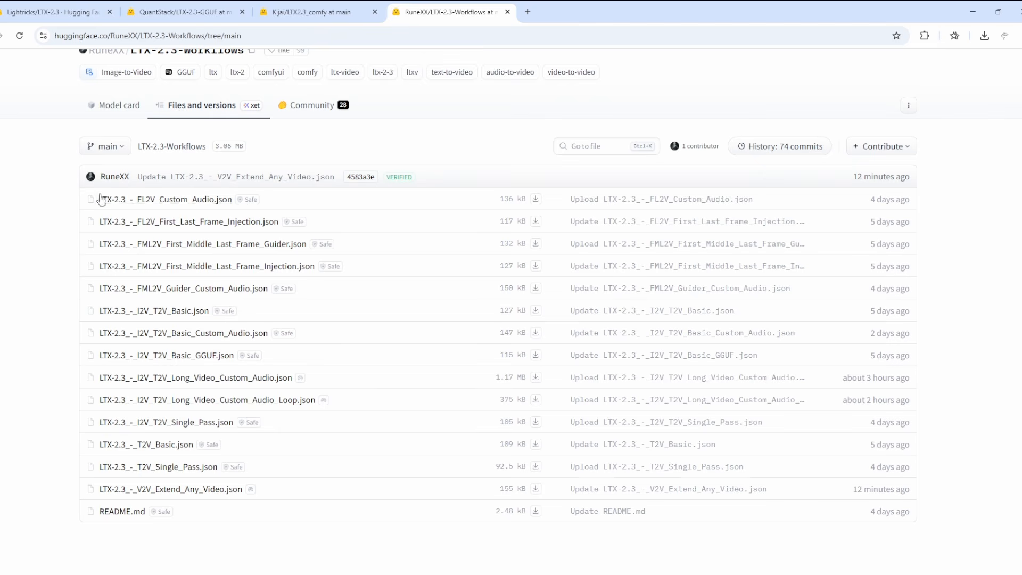
{"action": "scroll", "coordinate": [99, 201], "scroll_direction": "up", "scroll_amount": 1}
{"action": "left_click_drag", "start_coordinate": [62, 112], "coordinate": [129, 114]}
{"action": "left_click", "coordinate": [36, 166]}
{"action": "scroll", "coordinate": [35, 171], "scroll_direction": "down", "scroll_amount": 1}
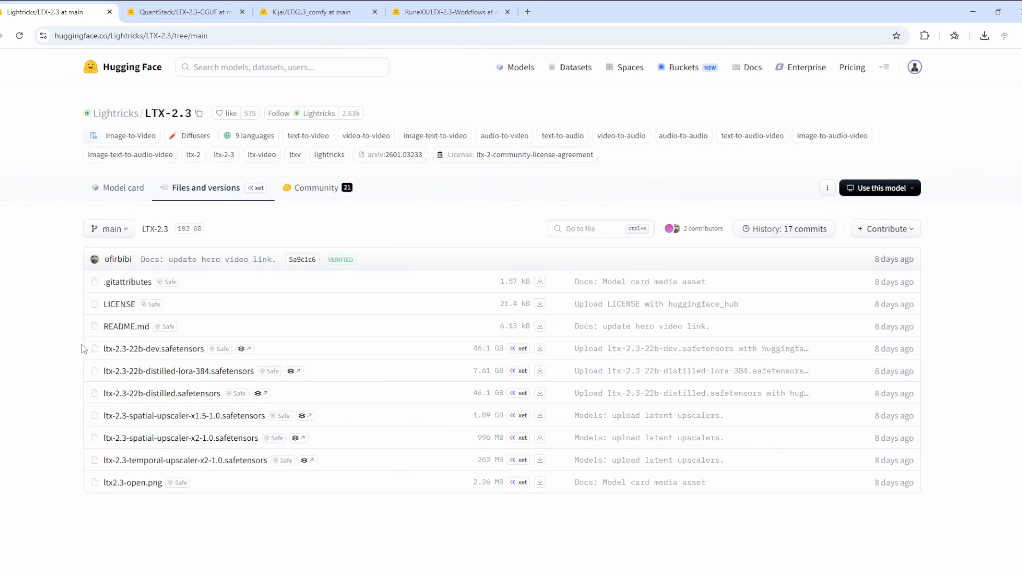
Step: Examine the names and sizes of the dev, distilled and distilled LoRA safetensors files in the Lightricks LTX-2.3 repository
{"action": "left_click_drag", "start_coordinate": [71, 346], "coordinate": [216, 348]}
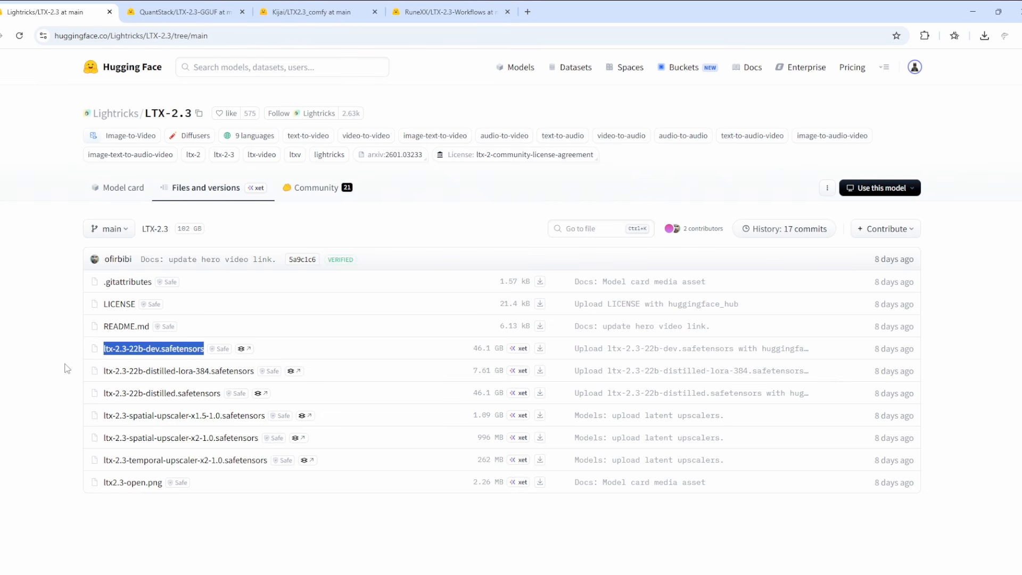
{"action": "left_click", "coordinate": [81, 410]}
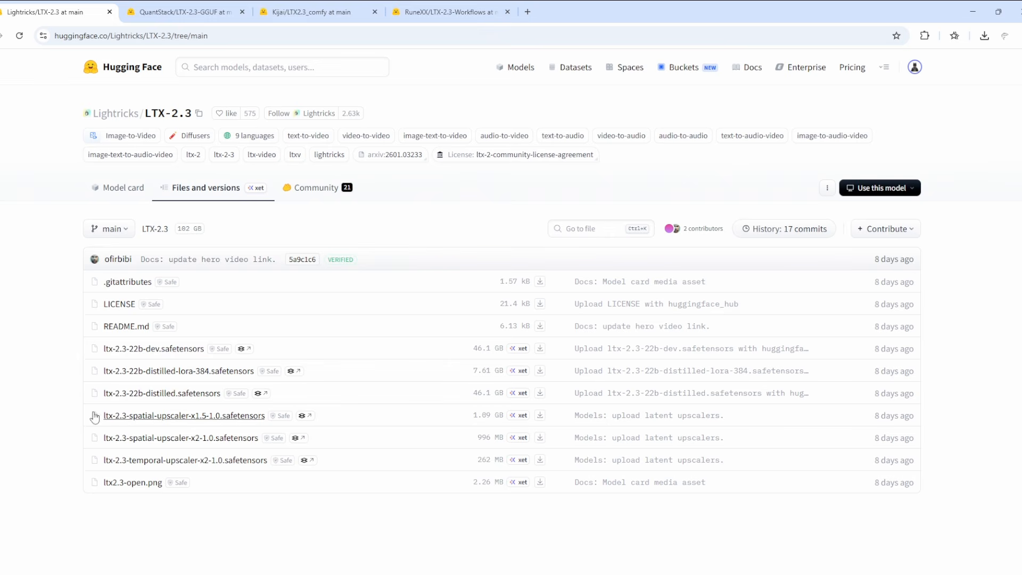
{"action": "triple_click", "coordinate": [71, 395]}
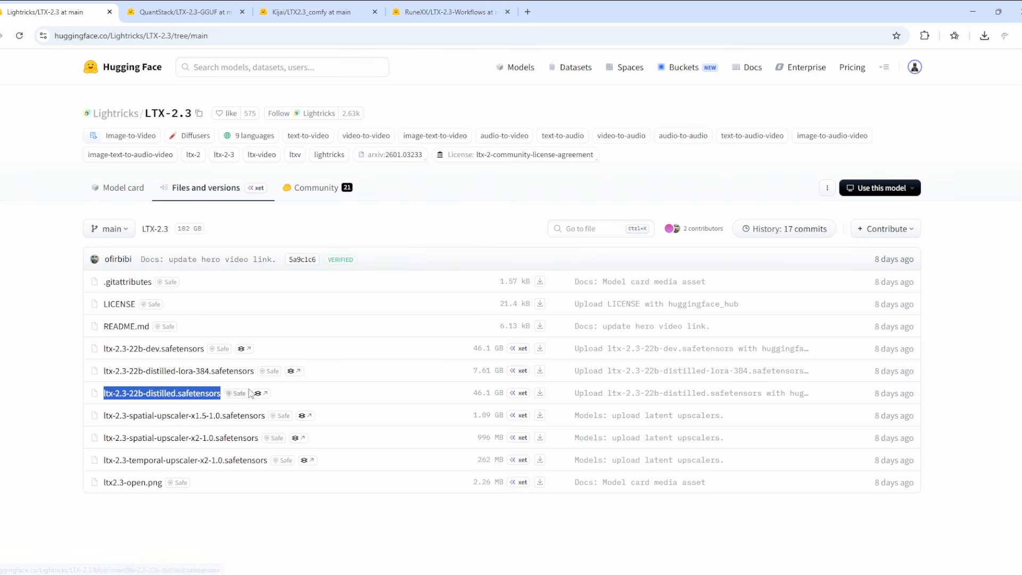
{"action": "left_click_drag", "start_coordinate": [471, 398], "coordinate": [538, 392]}
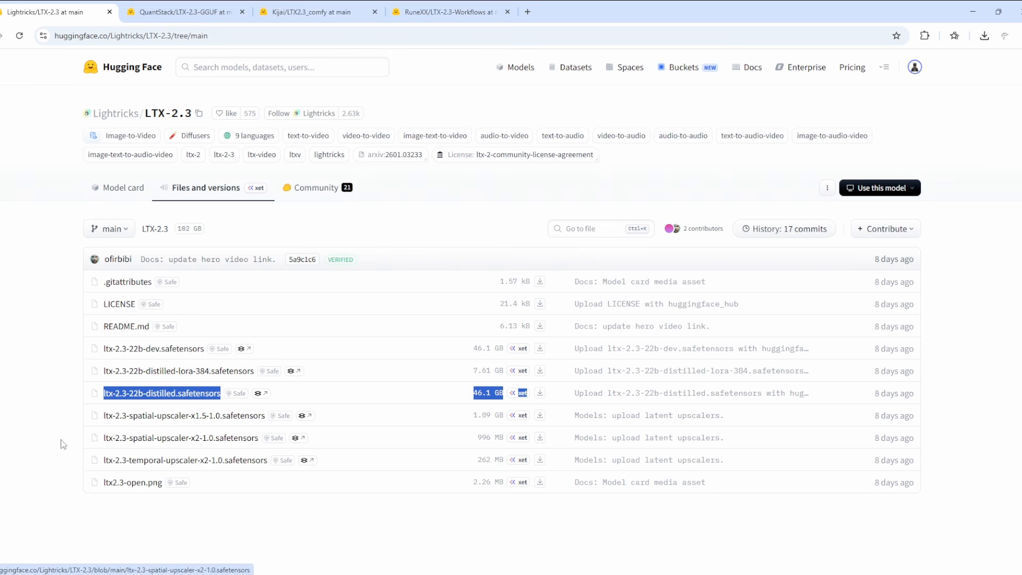
{"action": "left_click", "coordinate": [81, 385]}
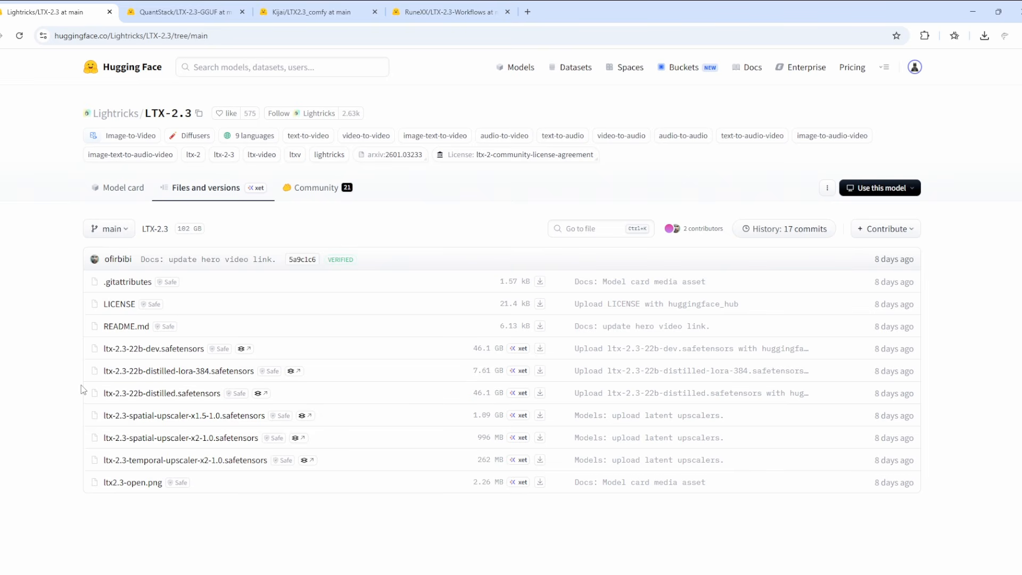
{"action": "left_click_drag", "start_coordinate": [79, 371], "coordinate": [527, 372]}
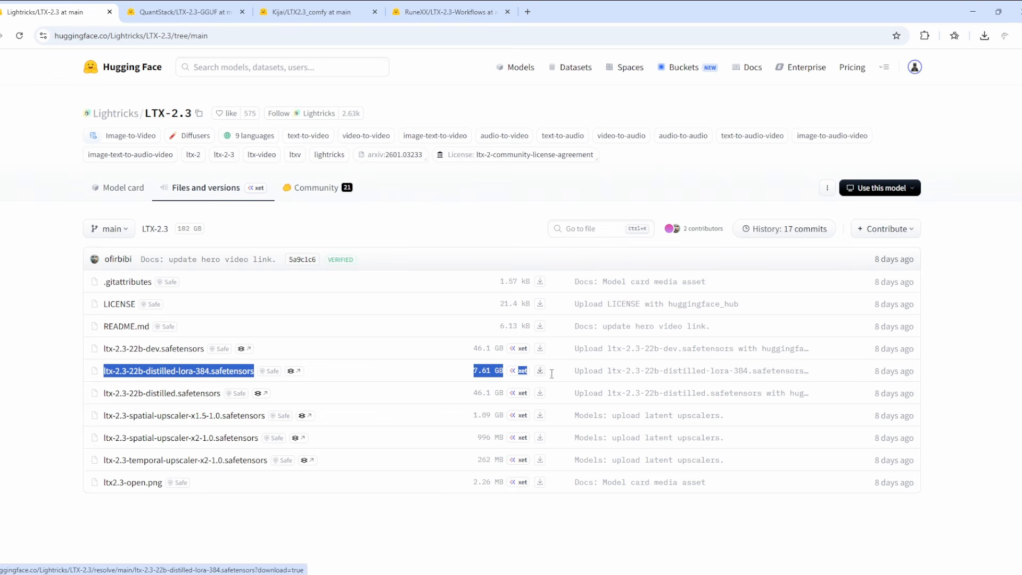
{"action": "left_click", "coordinate": [66, 390]}
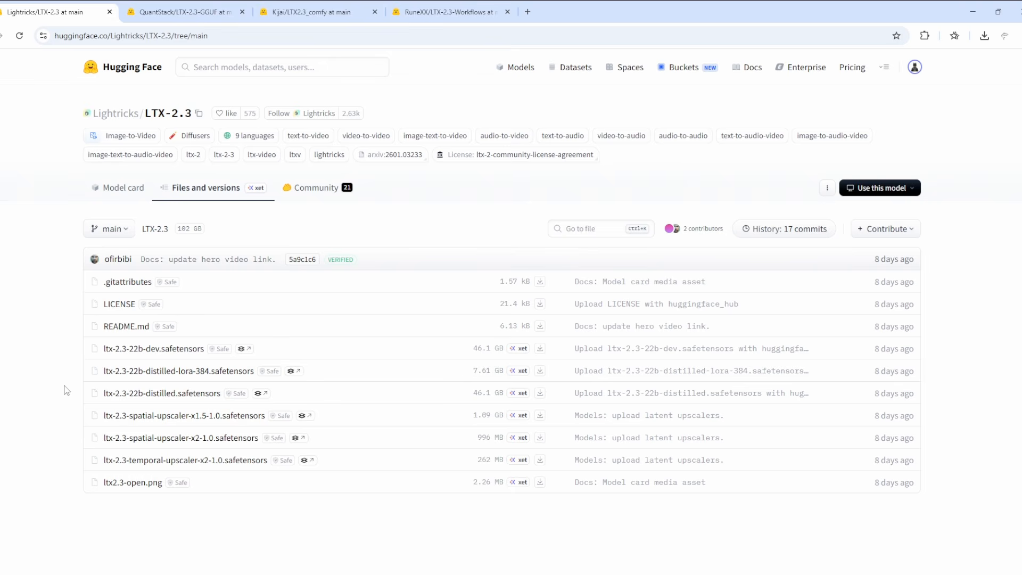
{"action": "left_click_drag", "start_coordinate": [82, 340], "coordinate": [374, 377]}
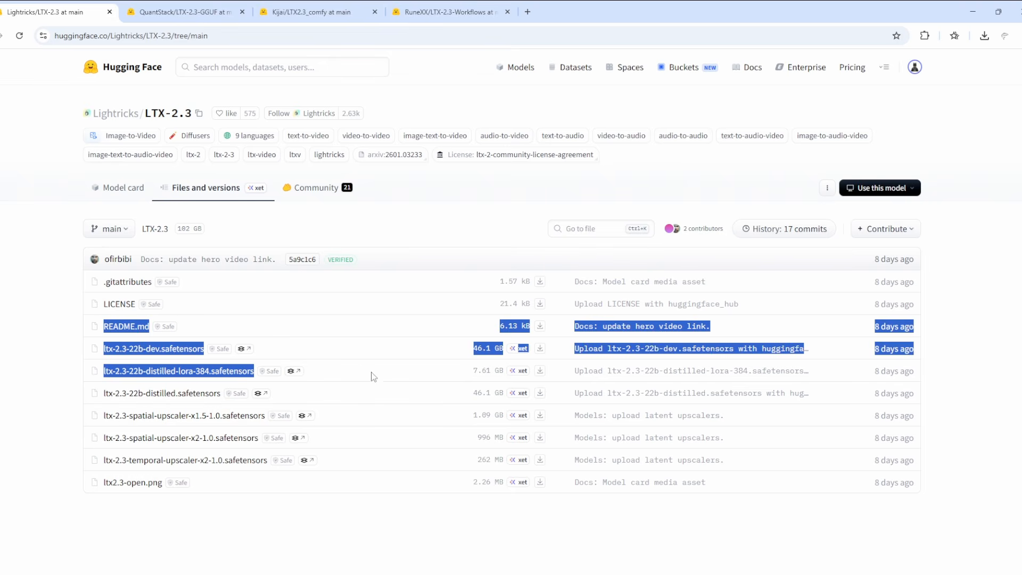
{"action": "left_click", "coordinate": [70, 402]}
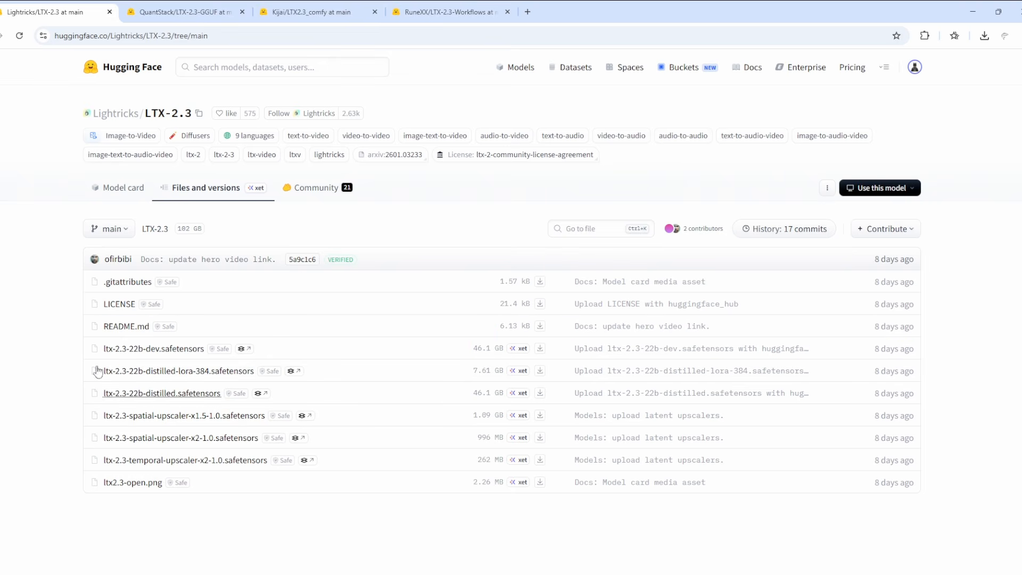
Step: View the distilled GGUF files, and examine ltx-2.3-22b-dev_transformer_only_fp8_scaled.safetensors in the diffusion_models folder of Kijai's LTX2.3_comfy repository
{"action": "left_click", "coordinate": [170, 12]}
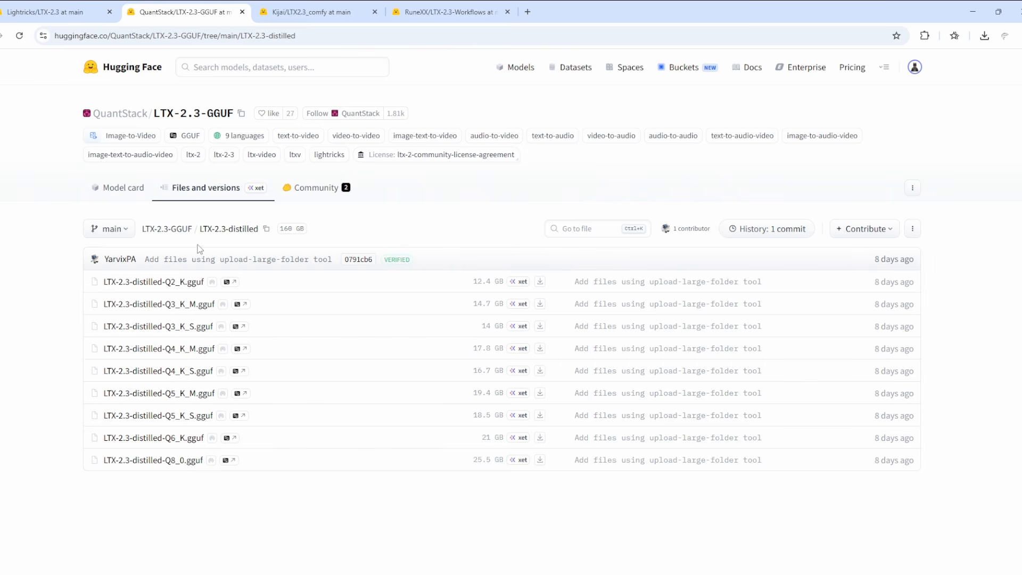
{"action": "left_click", "coordinate": [286, 12]}
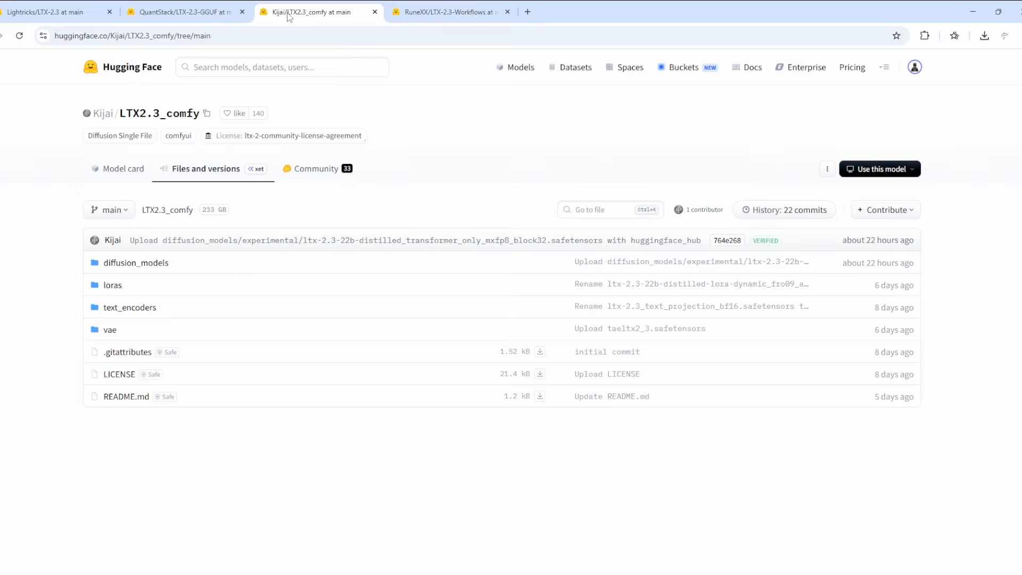
{"action": "left_click", "coordinate": [108, 267]}
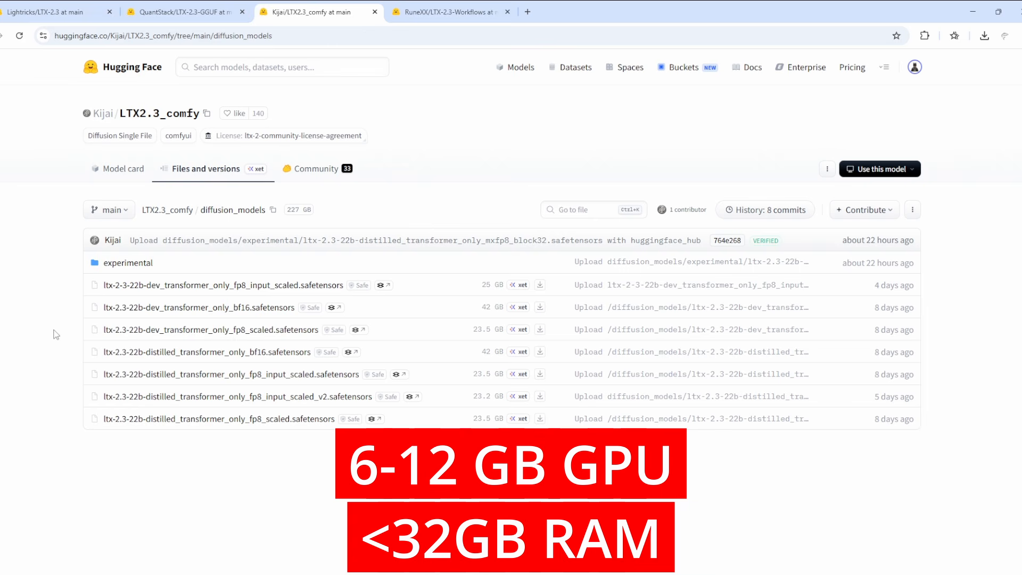
{"action": "left_click_drag", "start_coordinate": [55, 334], "coordinate": [562, 331]}
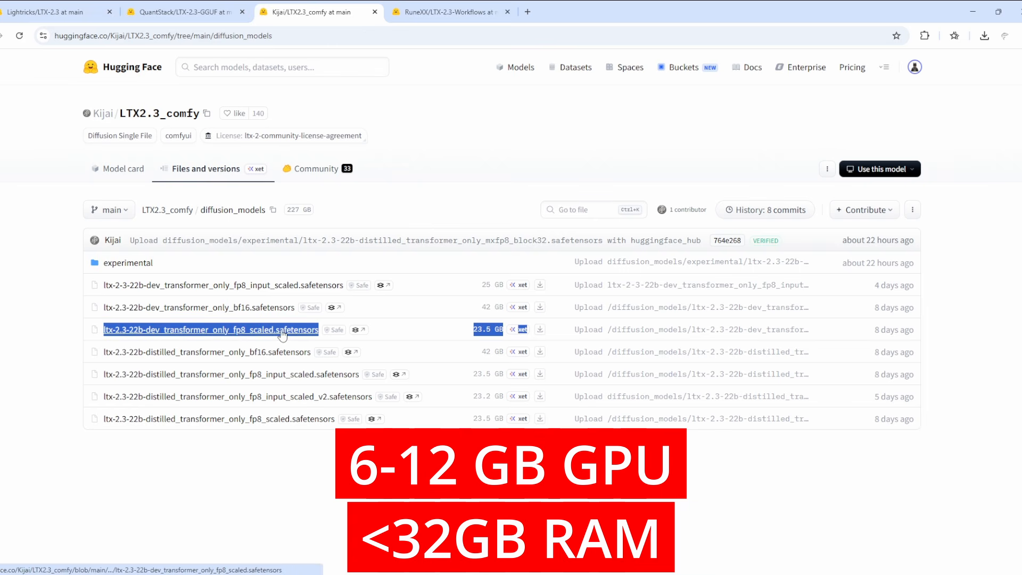
{"action": "left_click", "coordinate": [43, 330]}
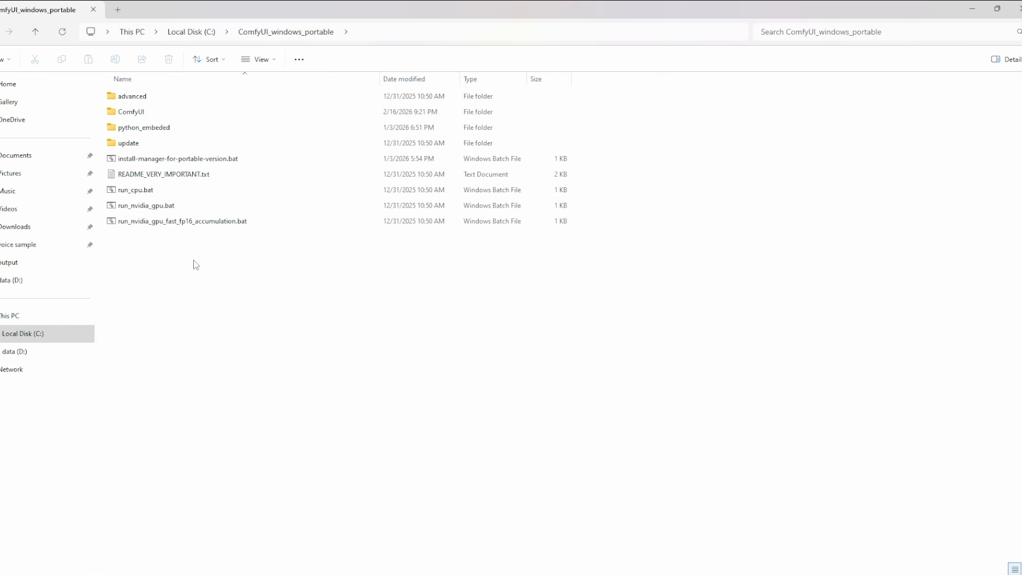
Step: Run update_comfyui.bat from the update folder of ComfyUI_windows_portable, allowing the unverified file to run
{"action": "double_click", "coordinate": [131, 144]}
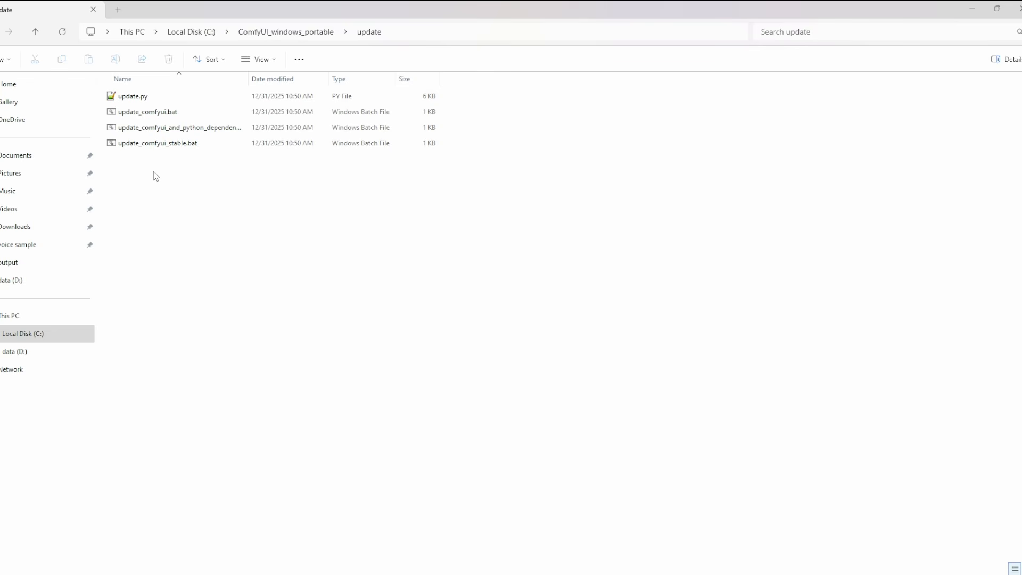
{"action": "double_click", "coordinate": [239, 111]}
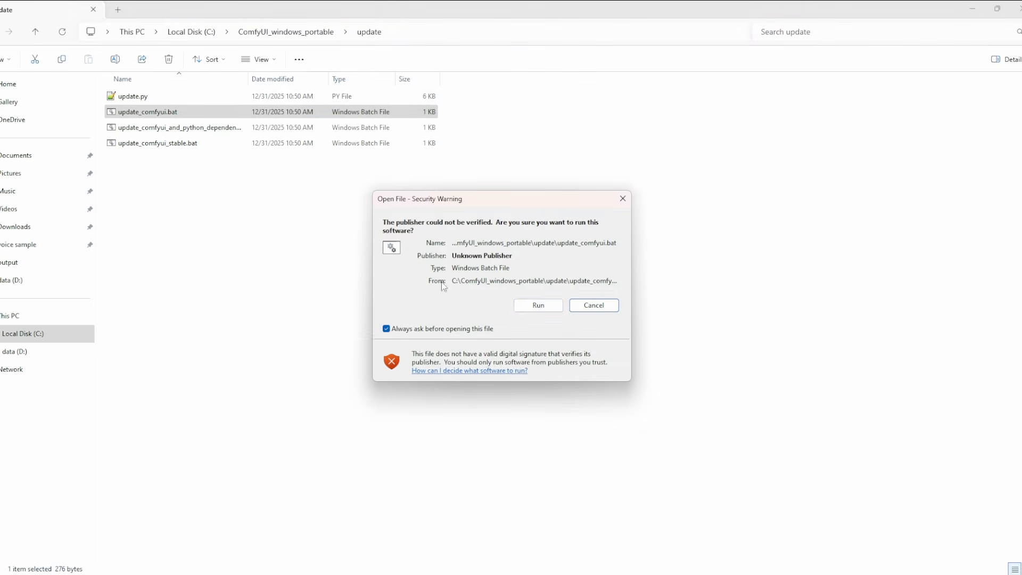
{"action": "left_click", "coordinate": [535, 304]}
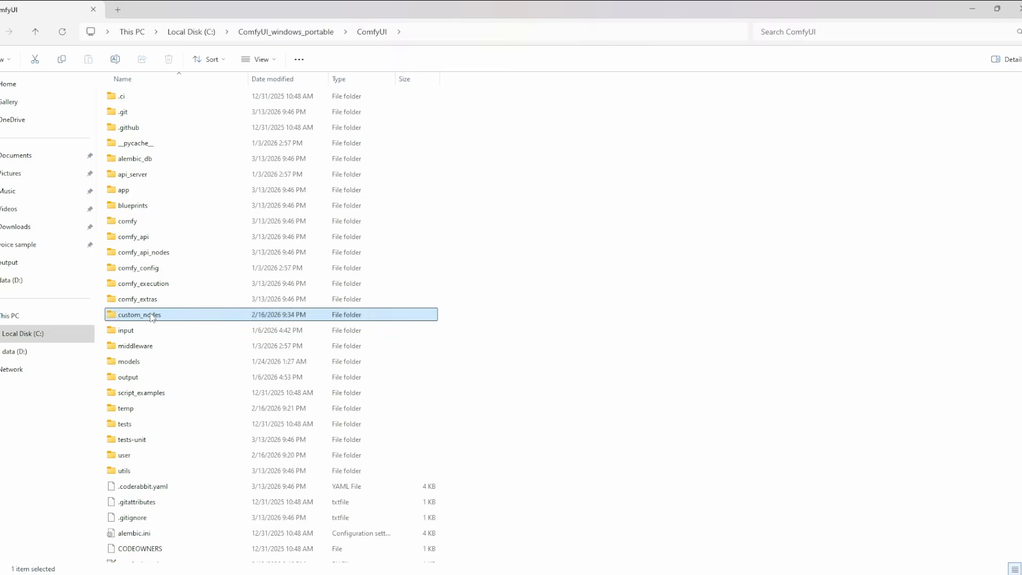
Step: Open a terminal in the custom_nodes\ComfyUI-KJNodes folder and run git pull to update the node pack
{"action": "double_click", "coordinate": [152, 315]}
{"action": "double_click", "coordinate": [172, 222]}
{"action": "right_click", "coordinate": [206, 427]}
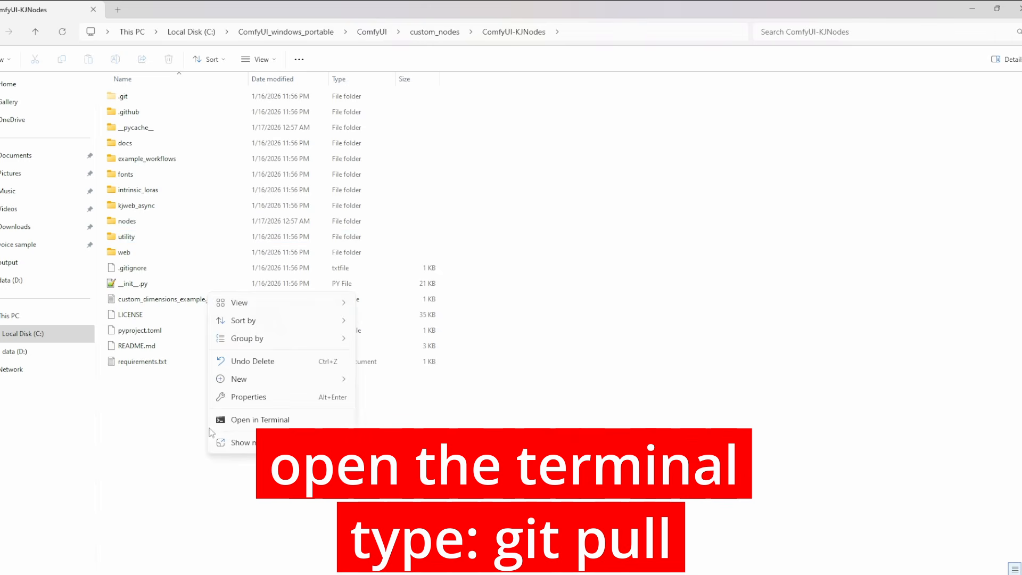
{"action": "left_click", "coordinate": [250, 420]}
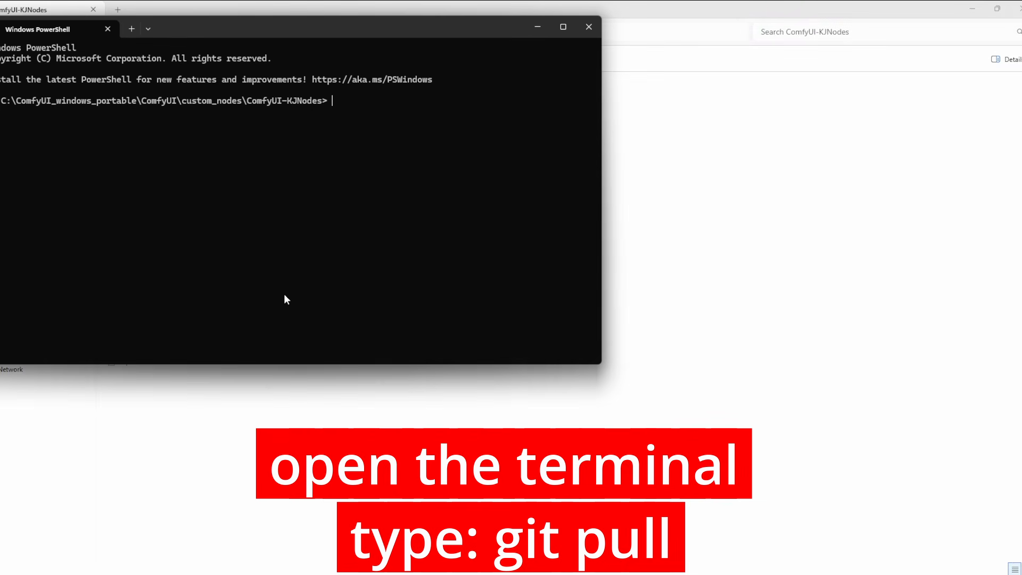
{"action": "type", "text": "git pull"}
{"action": "key", "text": "Return"}
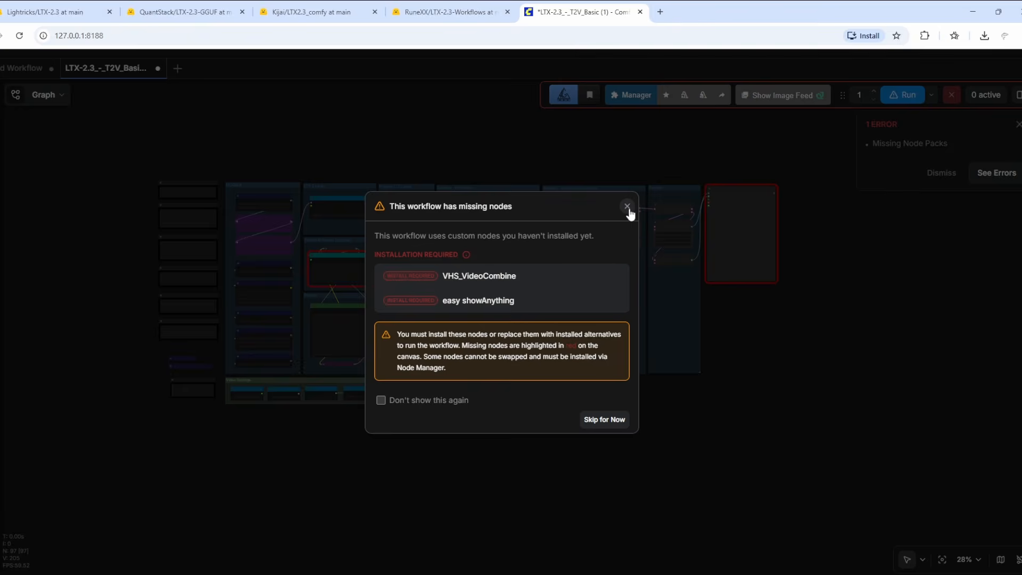
Step: Dismiss the missing nodes warning, list the missing custom nodes in ComfyUI Manager, and install ComfyUI-Easy-Use
{"action": "left_click", "coordinate": [627, 206]}
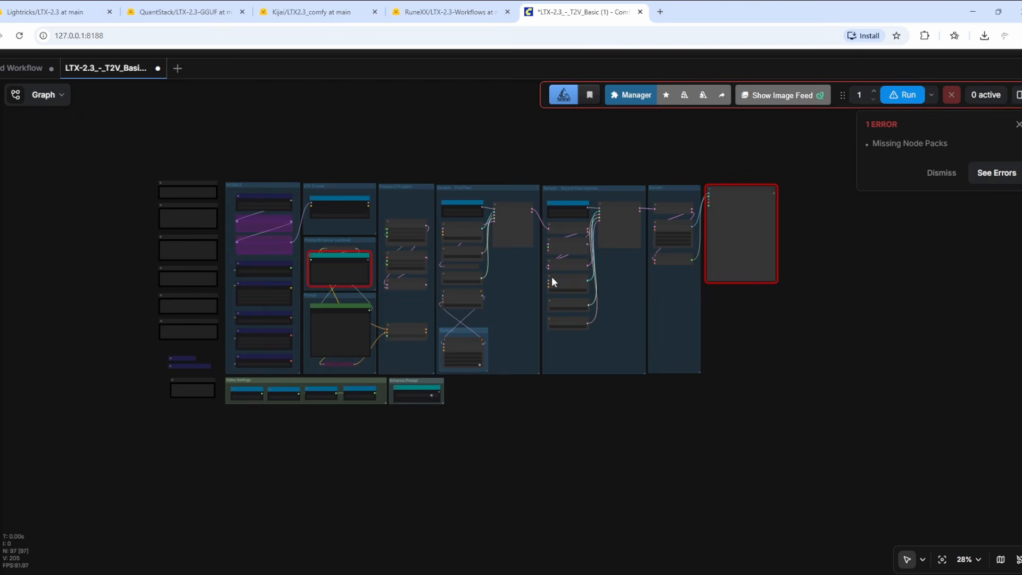
{"action": "left_click", "coordinate": [631, 97]}
{"action": "left_click", "coordinate": [516, 250]}
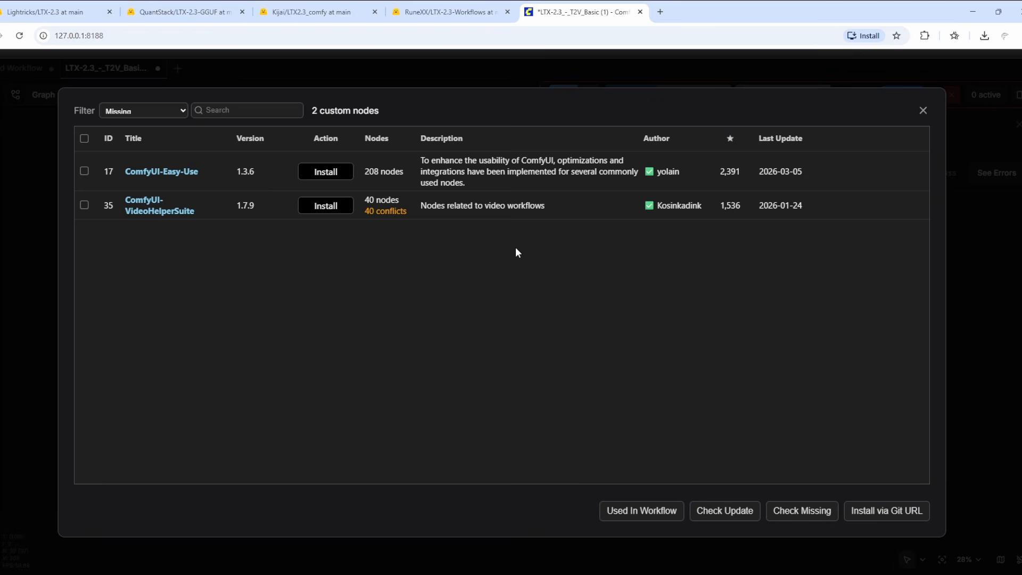
{"action": "left_click", "coordinate": [326, 173]}
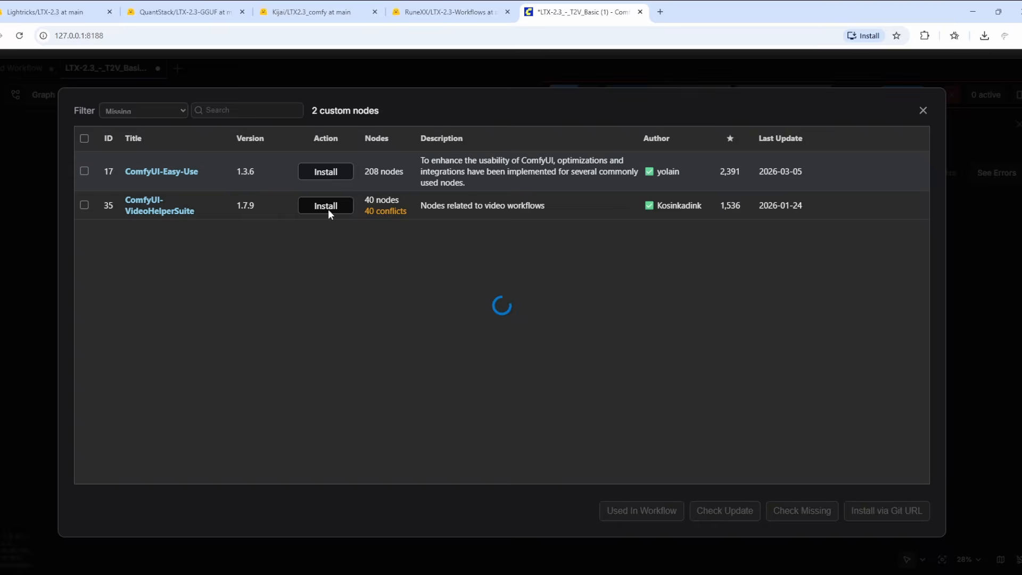
{"action": "left_click", "coordinate": [538, 379]}
Step: Install the missing ComfyUI-VideoHelperSuite node pack and reboot the ComfyUI server
{"action": "left_click", "coordinate": [326, 207]}
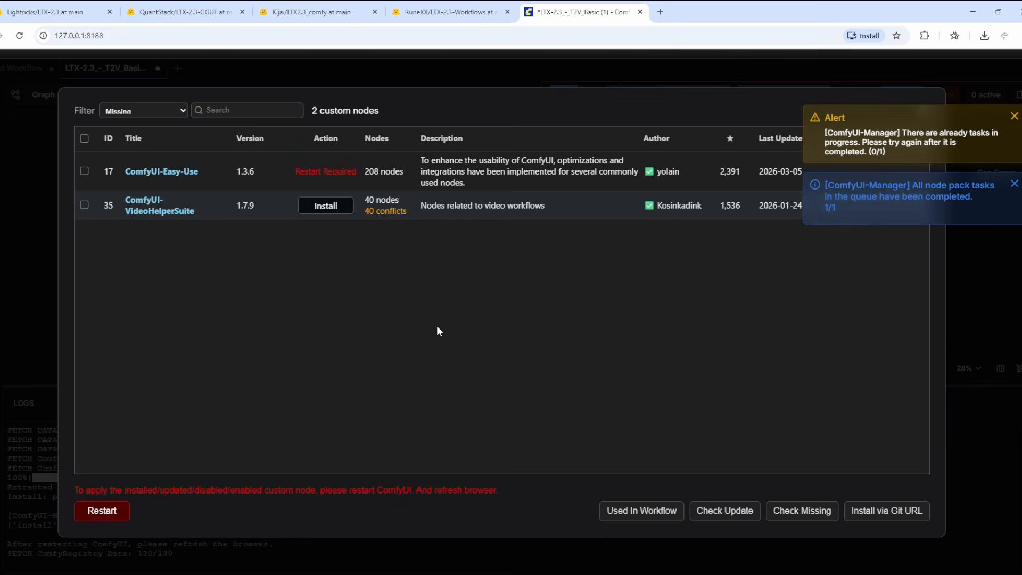
{"action": "left_click", "coordinate": [336, 207]}
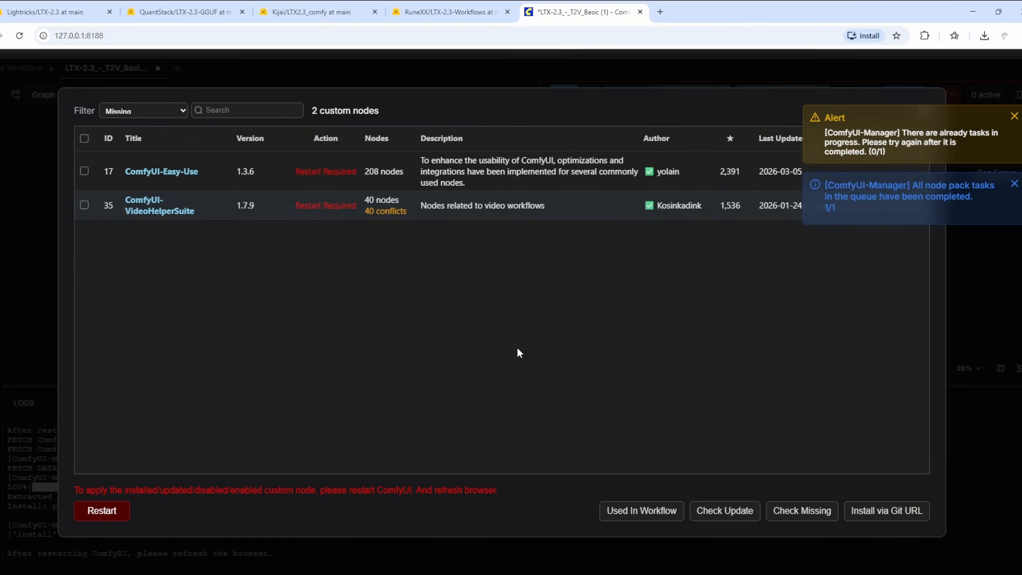
{"action": "left_click", "coordinate": [102, 512]}
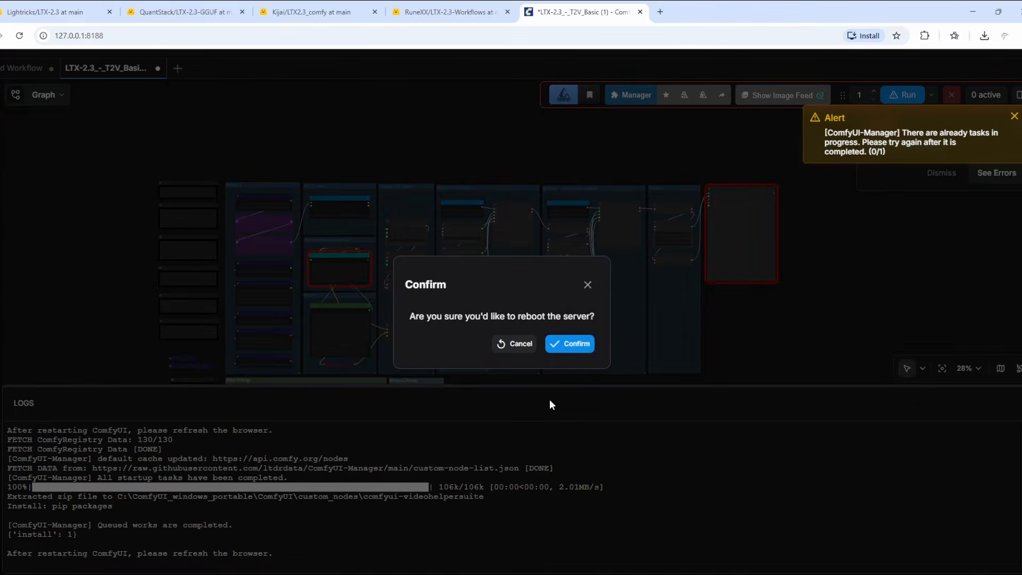
{"action": "left_click", "coordinate": [570, 343]}
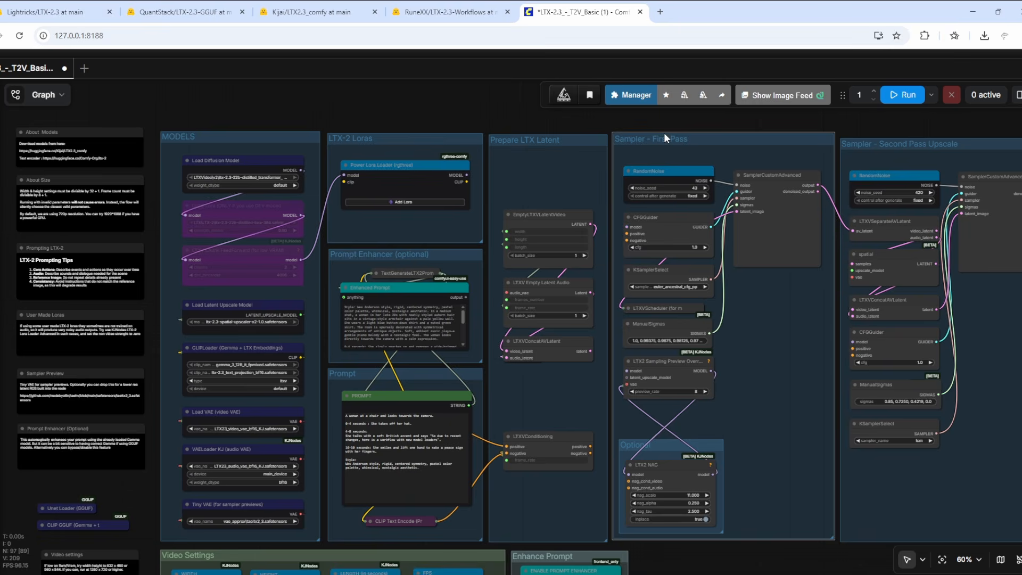
Step: Move the Sampler - Second Pass Upscale group slightly up to line it up with the Sampler - First Pass group
{"action": "left_click_drag", "start_coordinate": [856, 479], "coordinate": [593, 494]}
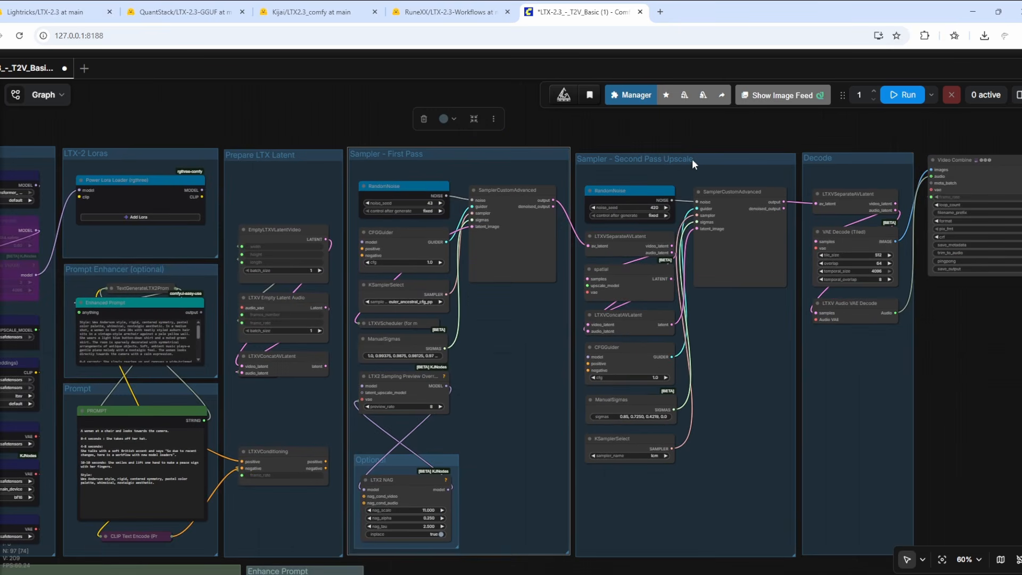
{"action": "left_click_drag", "start_coordinate": [692, 159], "coordinate": [692, 154]}
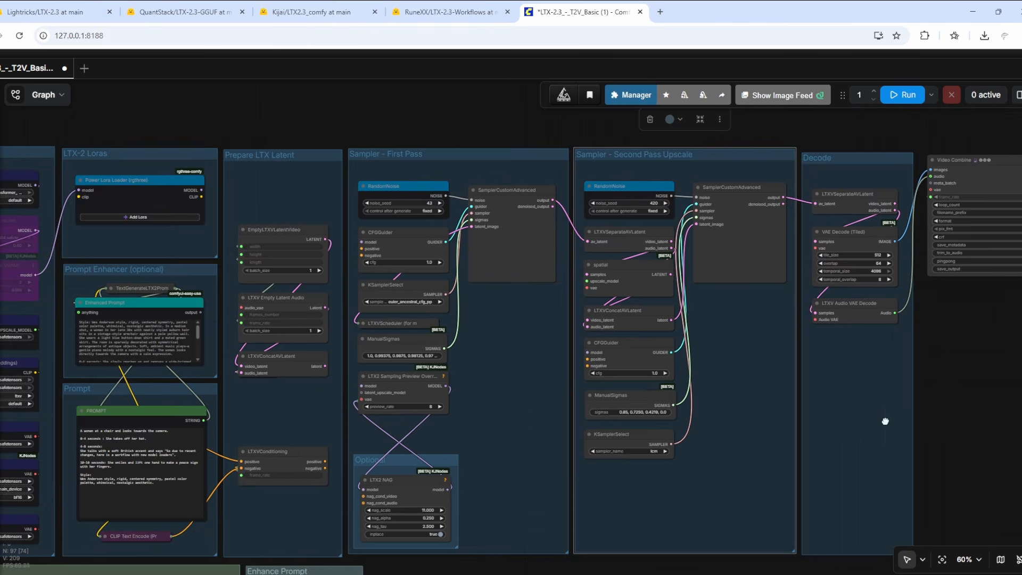
Step: Nudge the Decode group up to line up with the sampler groups and shift the Video Combine node slightly closer to it
{"action": "left_click_drag", "start_coordinate": [914, 419], "coordinate": [751, 405]}
{"action": "left_click_drag", "start_coordinate": [711, 160], "coordinate": [709, 154]}
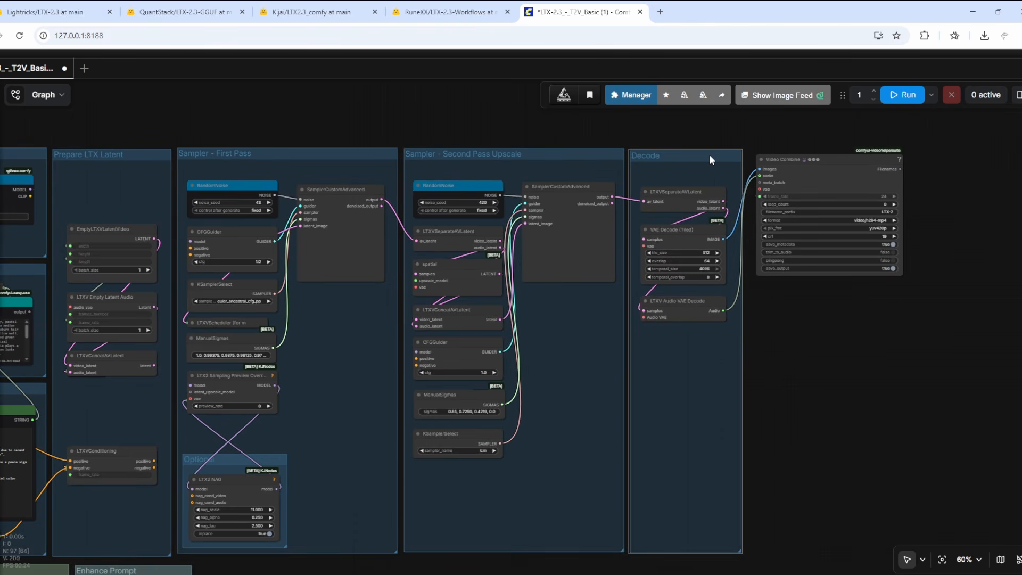
{"action": "left_click", "coordinate": [826, 169]}
{"action": "mouse_move", "coordinate": [825, 169]}
{"action": "left_mouse_down"}
{"action": "mouse_move", "coordinate": [817, 165]}
{"action": "mouse_move", "coordinate": [890, 287]}
{"action": "mouse_move", "coordinate": [934, 261]}
{"action": "mouse_move", "coordinate": [937, 181]}
{"action": "mouse_move", "coordinate": [813, 167]}
{"action": "left_mouse_up"}
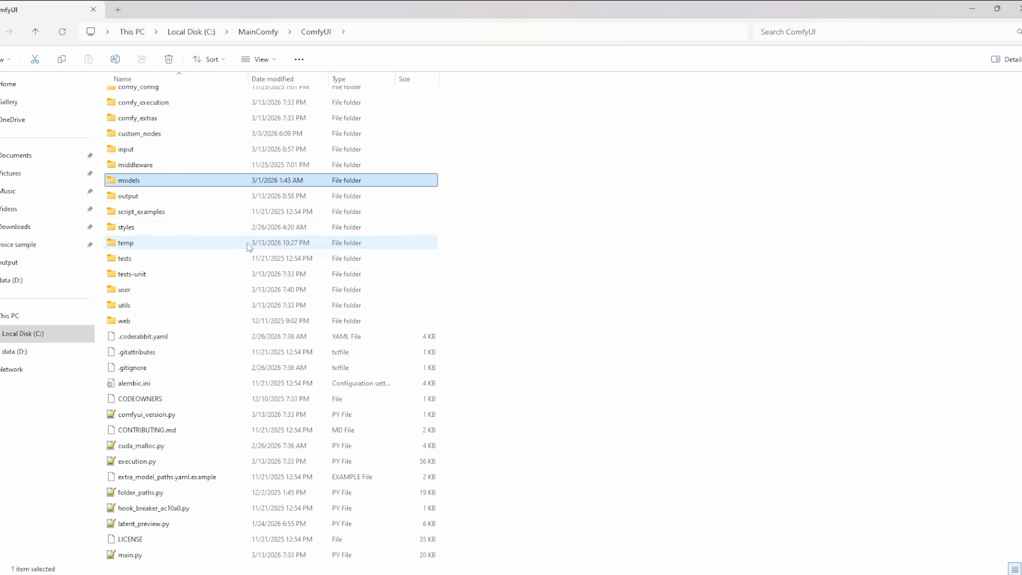
Step: Open the models folder of the ComfyUI installation and look through its diffusion_models and loras subfolders
{"action": "double_click", "coordinate": [141, 181]}
{"action": "double_click", "coordinate": [143, 336]}
{"action": "double_click", "coordinate": [141, 97]}
{"action": "key", "text": "alt+Left"}
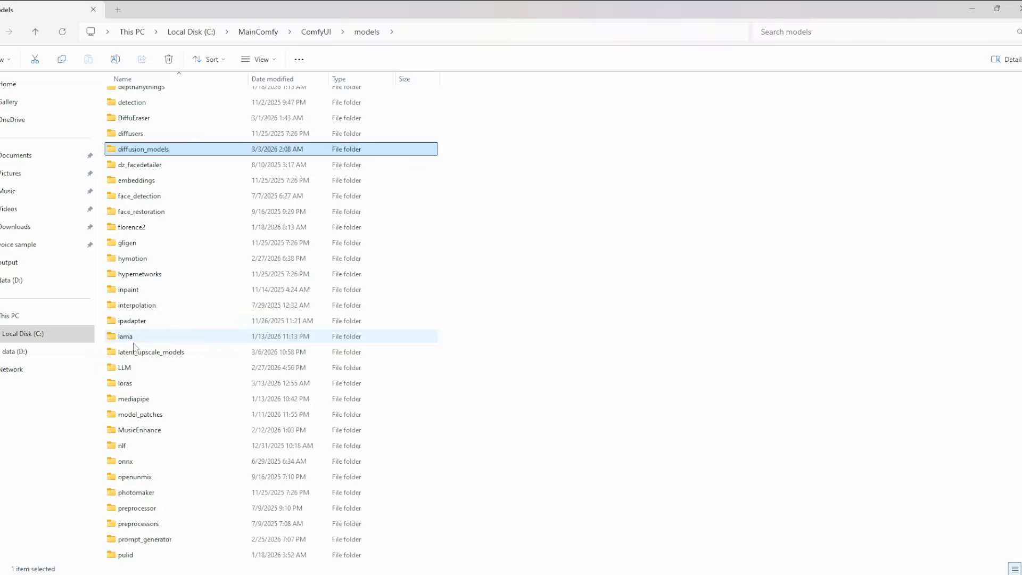
{"action": "double_click", "coordinate": [133, 383]}
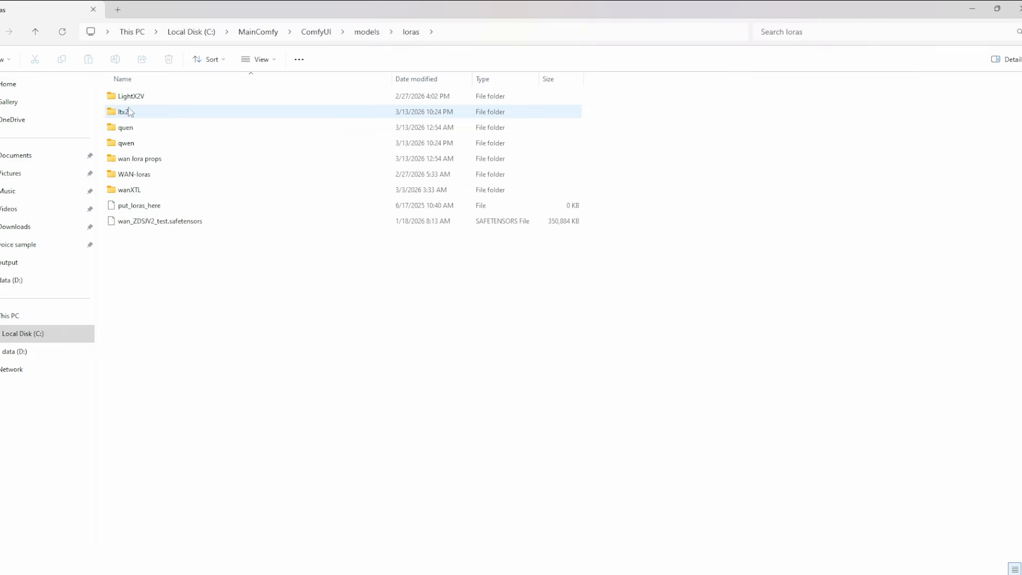
Step: Look through the text_encoders, vae and latent_upscale_models folders for the LTX-2.3 files
{"action": "key", "text": "alt+Left"}
{"action": "double_click", "coordinate": [154, 385]}
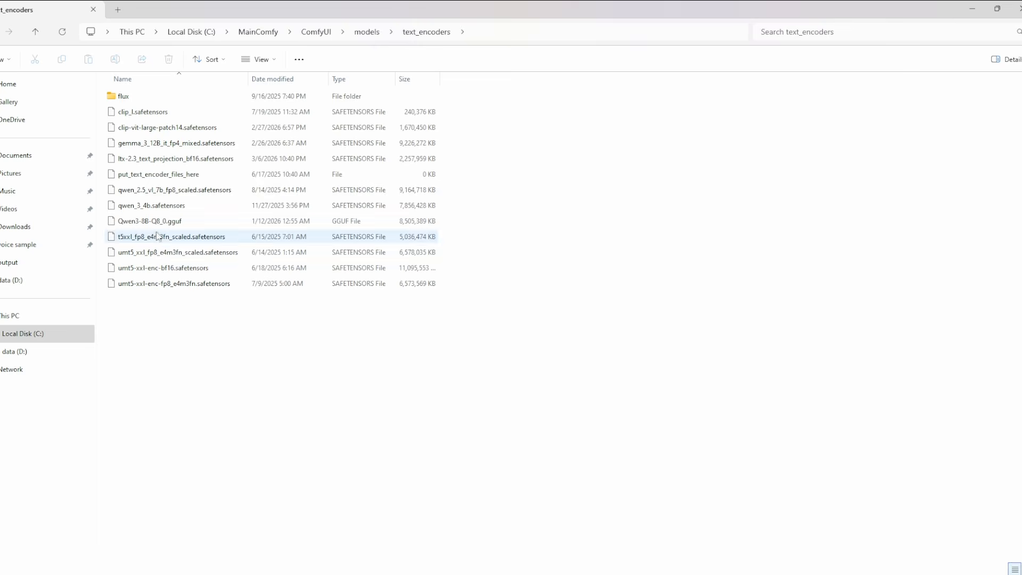
{"action": "double_click", "coordinate": [133, 447]}
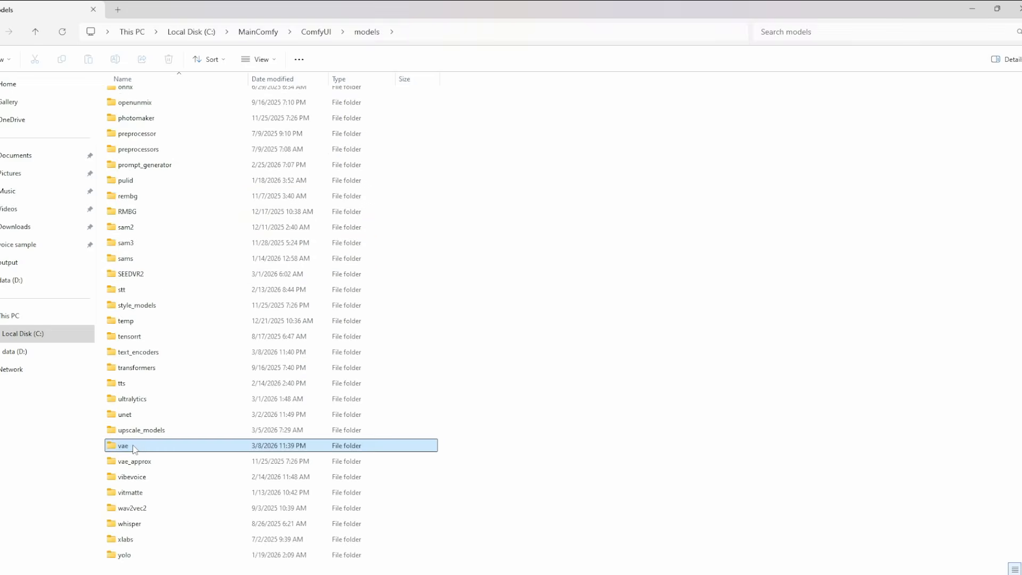
{"action": "left_click", "coordinate": [155, 127]}
{"action": "key", "text": "alt+Left"}
{"action": "double_click", "coordinate": [153, 314]}
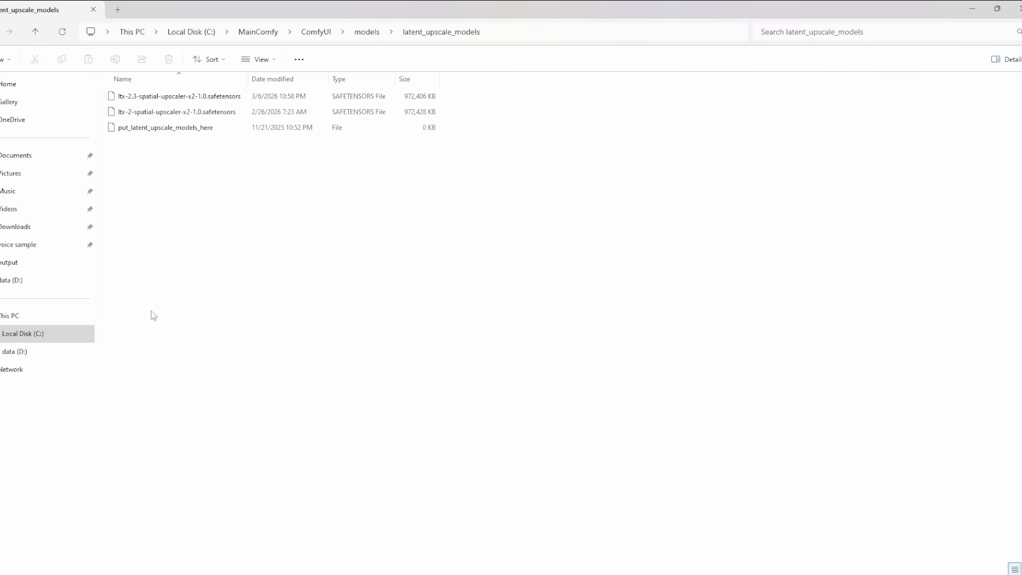
{"action": "left_click", "coordinate": [143, 112]}
{"action": "left_click", "coordinate": [144, 100]}
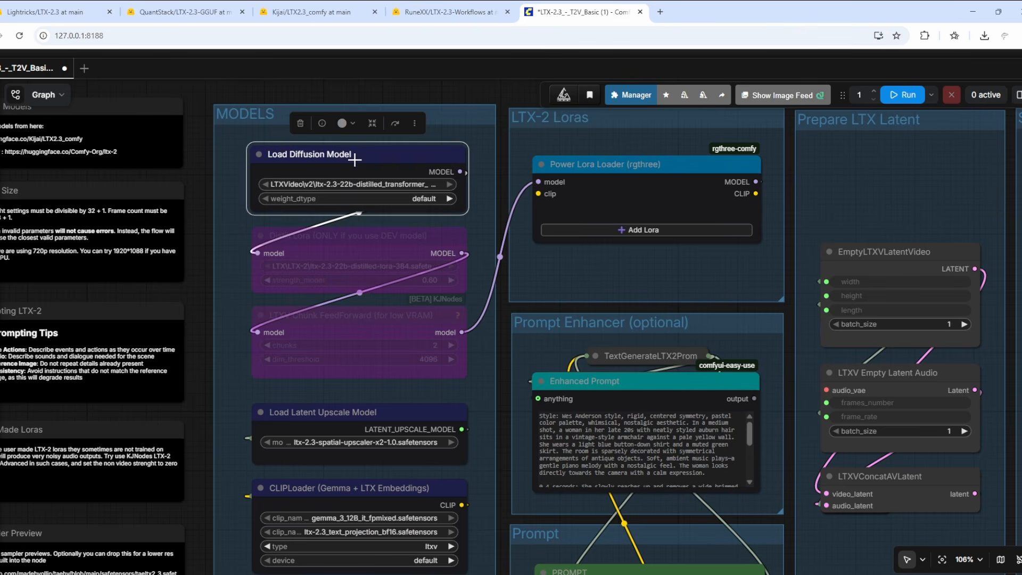
Step: Enable the bypassed Distill Lora node in the MODELS group and bypass it again
{"action": "left_click_drag", "start_coordinate": [356, 156], "coordinate": [362, 155]}
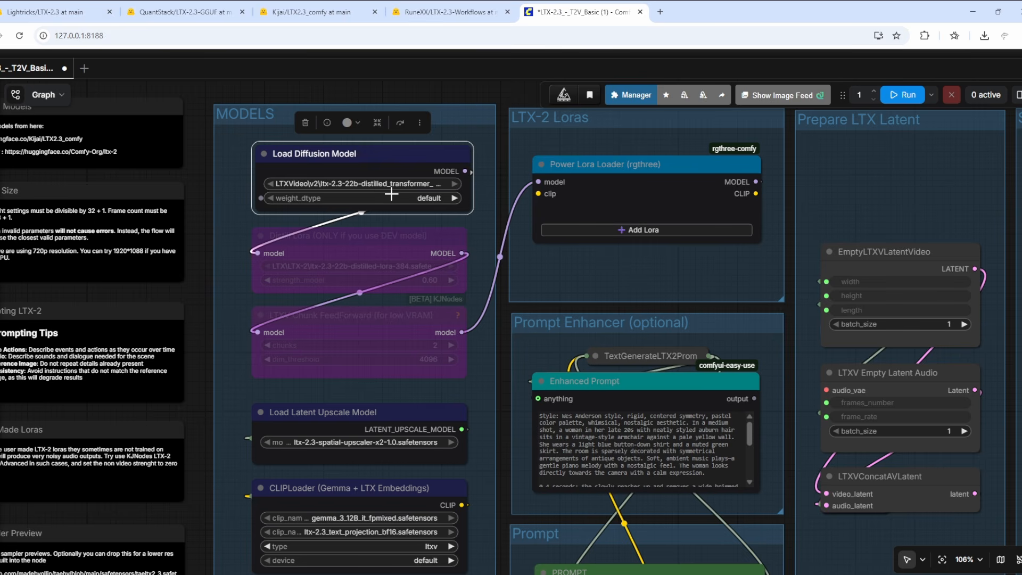
{"action": "right_click", "coordinate": [380, 238]}
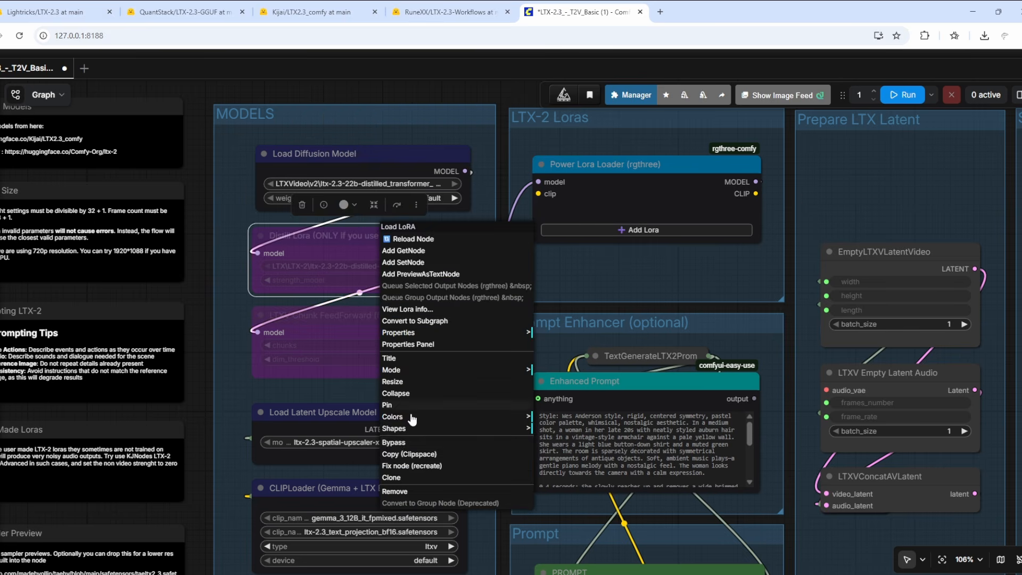
{"action": "left_click", "coordinate": [398, 442]}
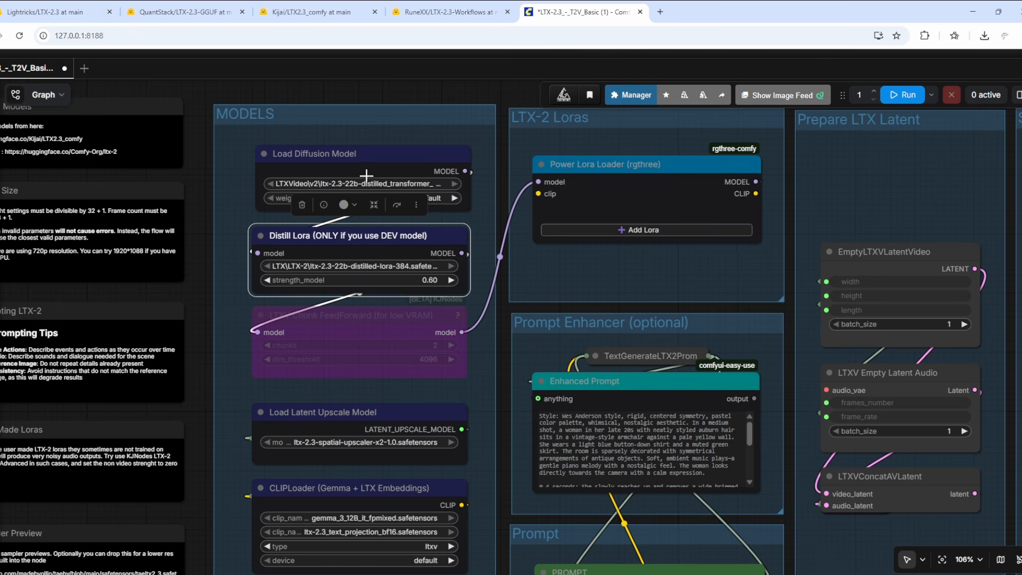
{"action": "right_click", "coordinate": [387, 233]}
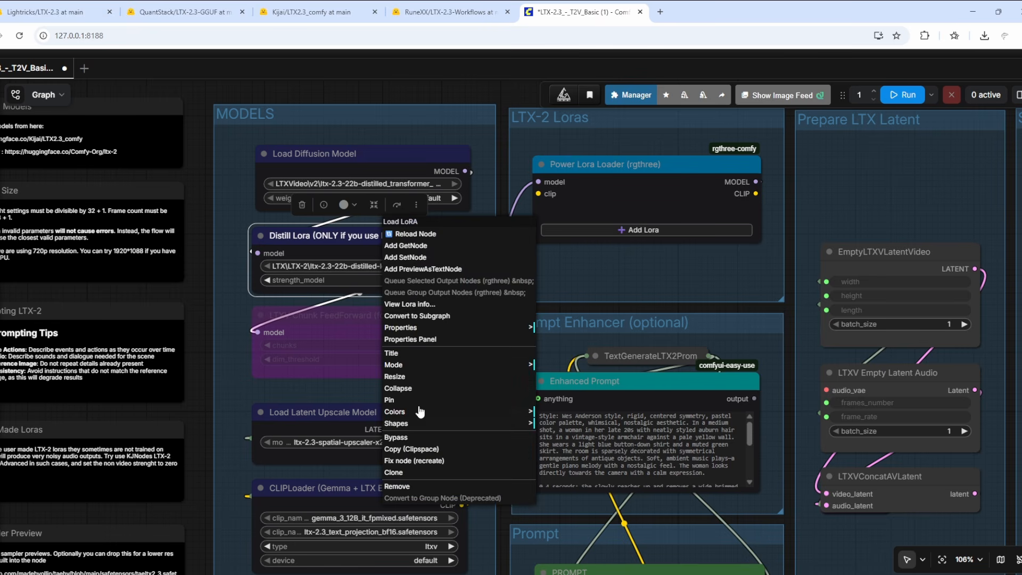
{"action": "left_click", "coordinate": [414, 439]}
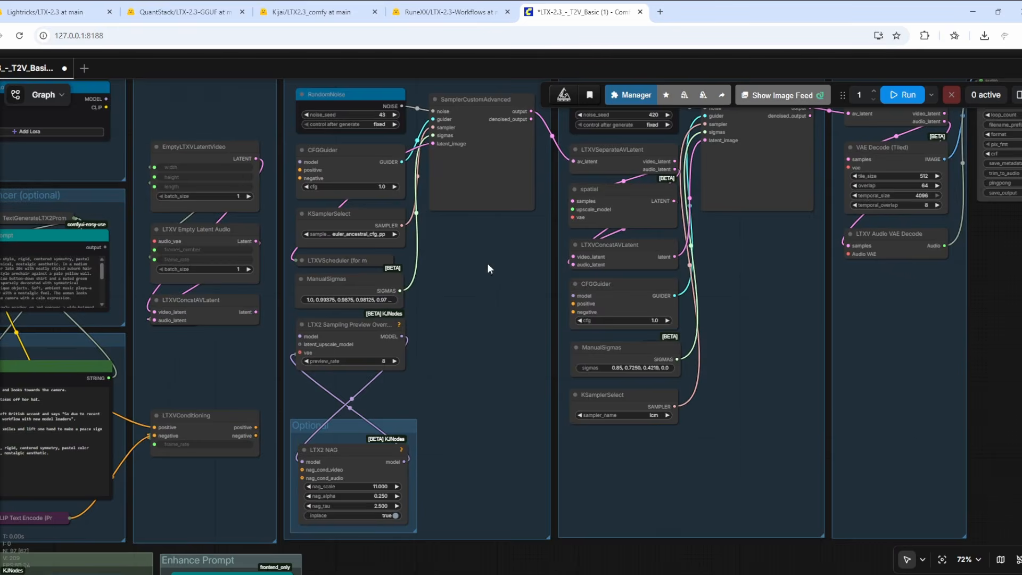
Step: Expand the collapsed LTXVScheduler node in the Sampler - First Pass group and place it below the SamplerCustomAdvanced node
{"action": "left_click_drag", "start_coordinate": [487, 263], "coordinate": [550, 280]}
{"action": "scroll", "coordinate": [399, 286], "scroll_direction": "up", "scroll_amount": 4}
{"action": "left_click", "coordinate": [349, 274]}
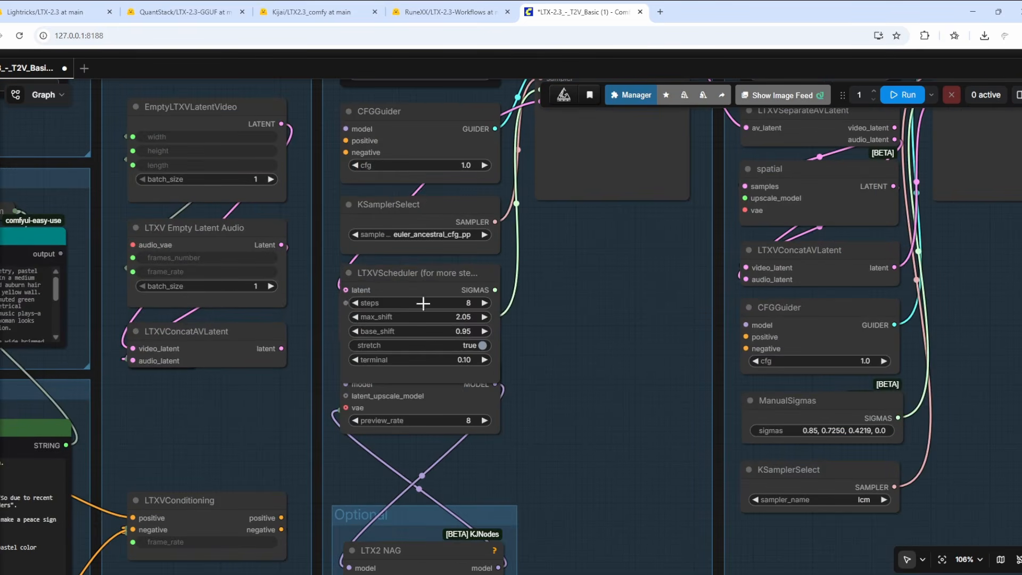
{"action": "left_click_drag", "start_coordinate": [465, 302], "coordinate": [654, 261]}
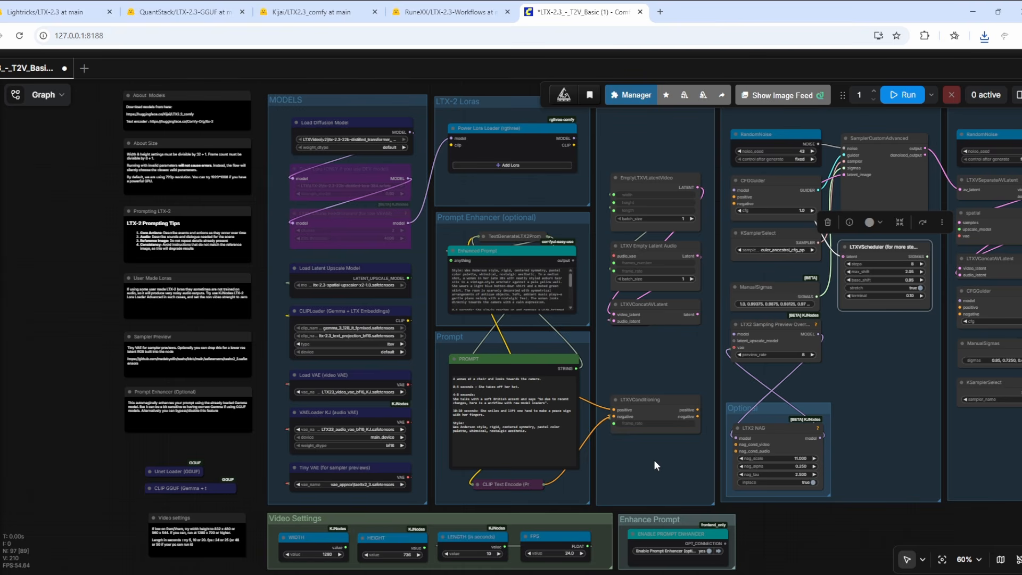
Step: Examine the width, height, length and FPS nodes in the Video Settings group
{"action": "left_click_drag", "start_coordinate": [651, 476], "coordinate": [703, 358]}
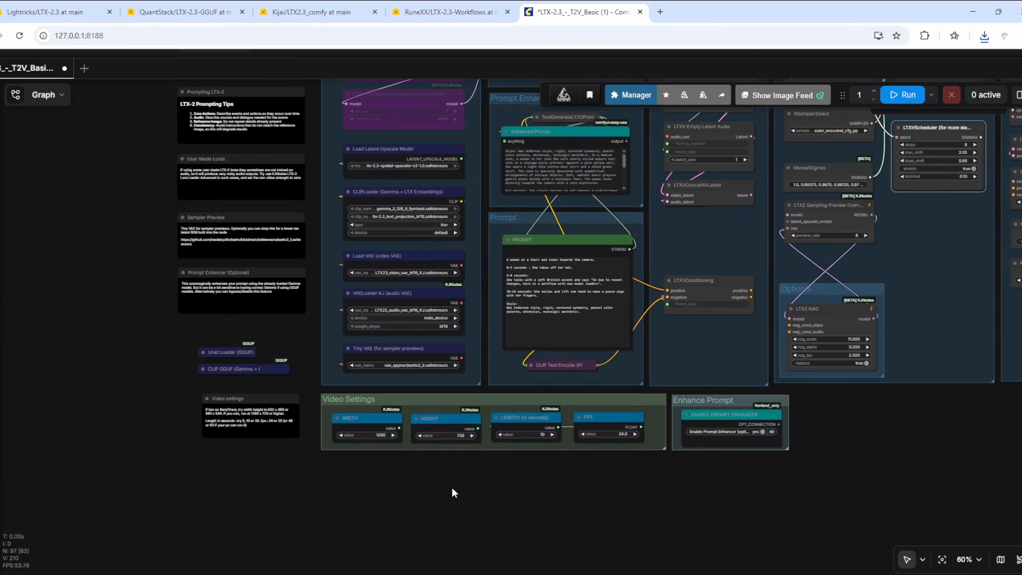
{"action": "scroll", "coordinate": [410, 472], "scroll_direction": "up", "scroll_amount": 3}
{"action": "scroll", "coordinate": [401, 458], "scroll_direction": "up", "scroll_amount": 6}
{"action": "left_click_drag", "start_coordinate": [445, 458], "coordinate": [401, 466]}
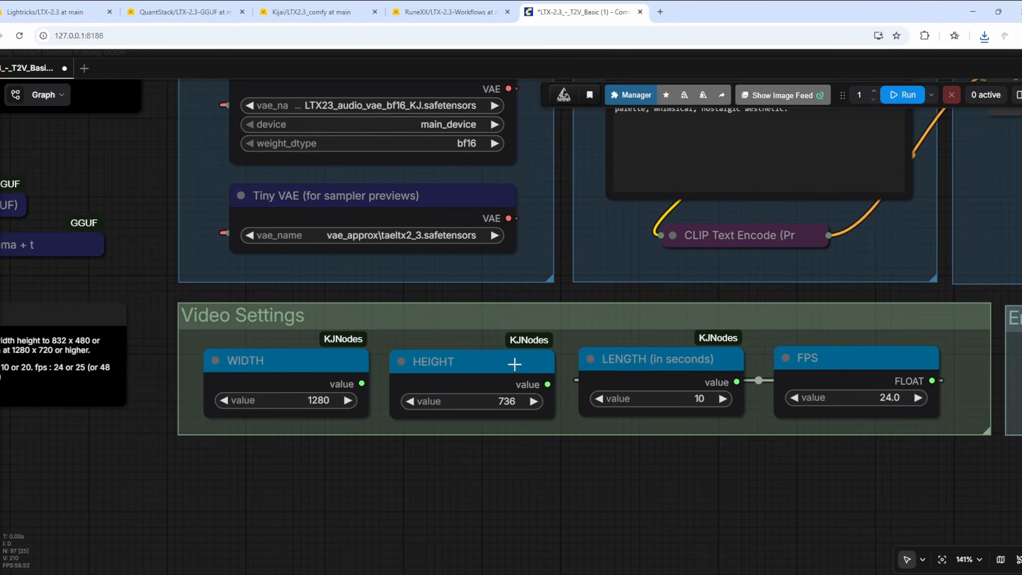
{"action": "left_click_drag", "start_coordinate": [515, 363], "coordinate": [513, 356]}
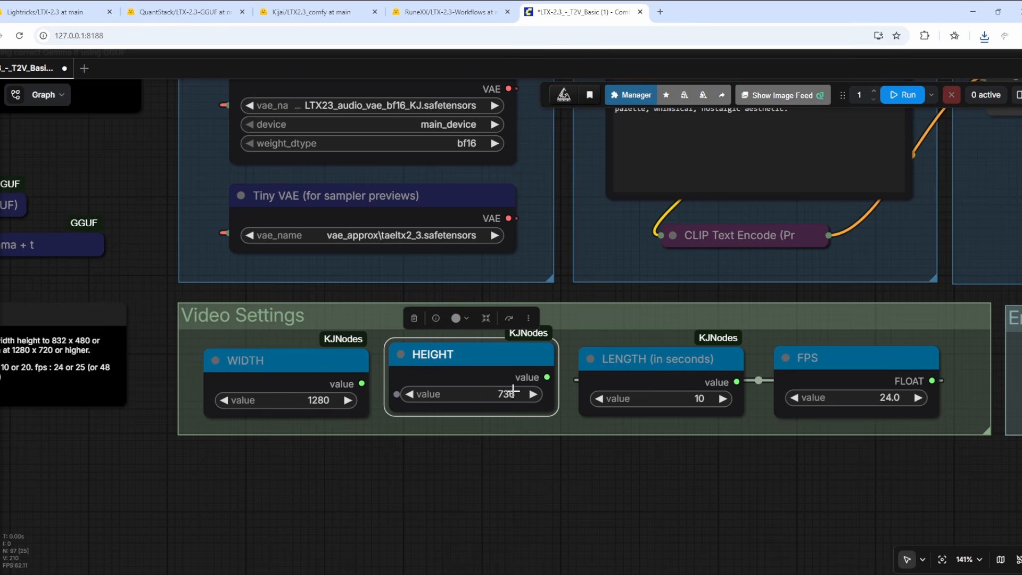
{"action": "left_click_drag", "start_coordinate": [768, 470], "coordinate": [581, 470]}
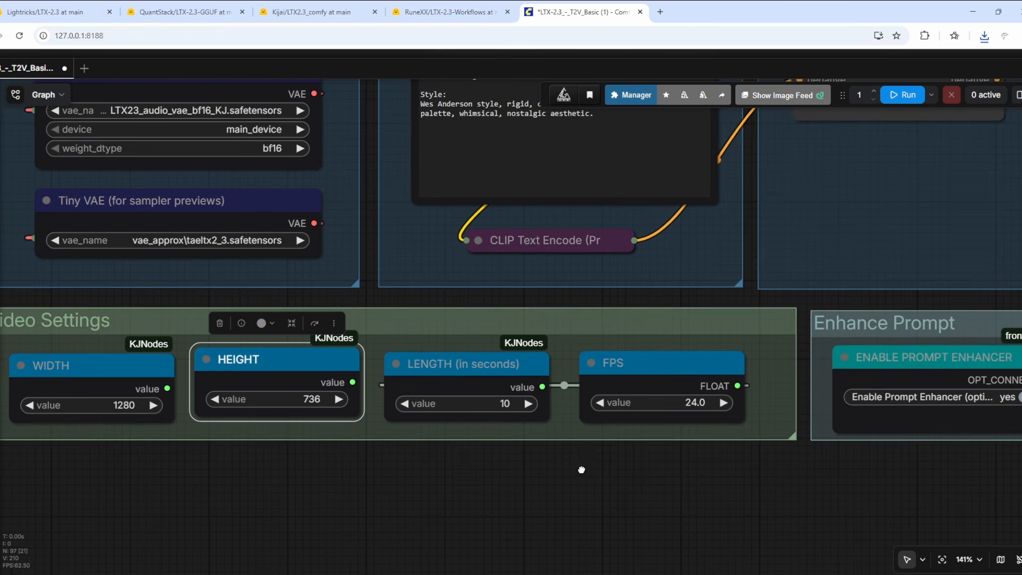
{"action": "left_click", "coordinate": [657, 357]}
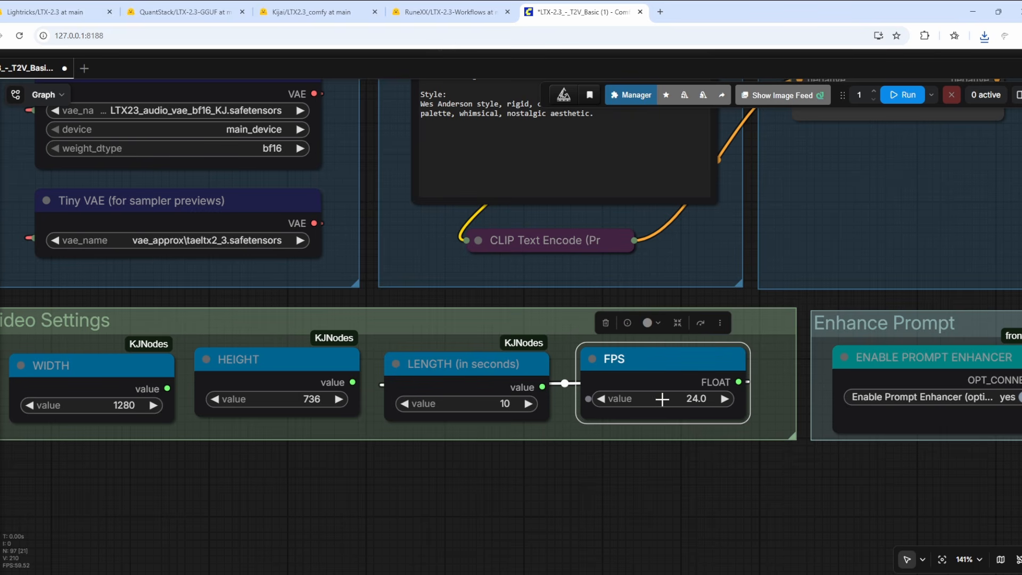
{"action": "scroll", "coordinate": [490, 446], "scroll_direction": "down", "scroll_amount": 4}
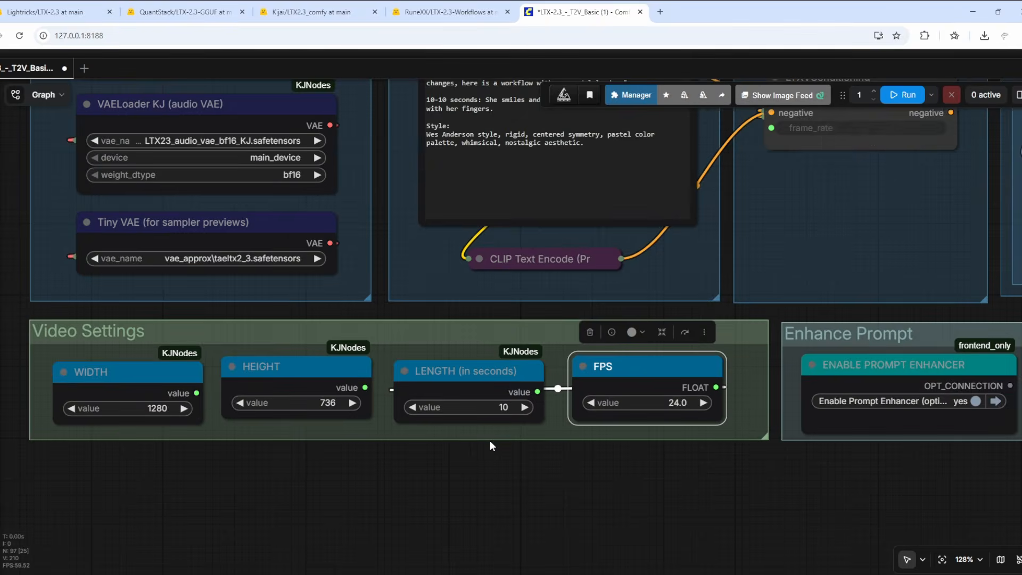
{"action": "scroll", "coordinate": [491, 445], "scroll_direction": "down", "scroll_amount": 8}
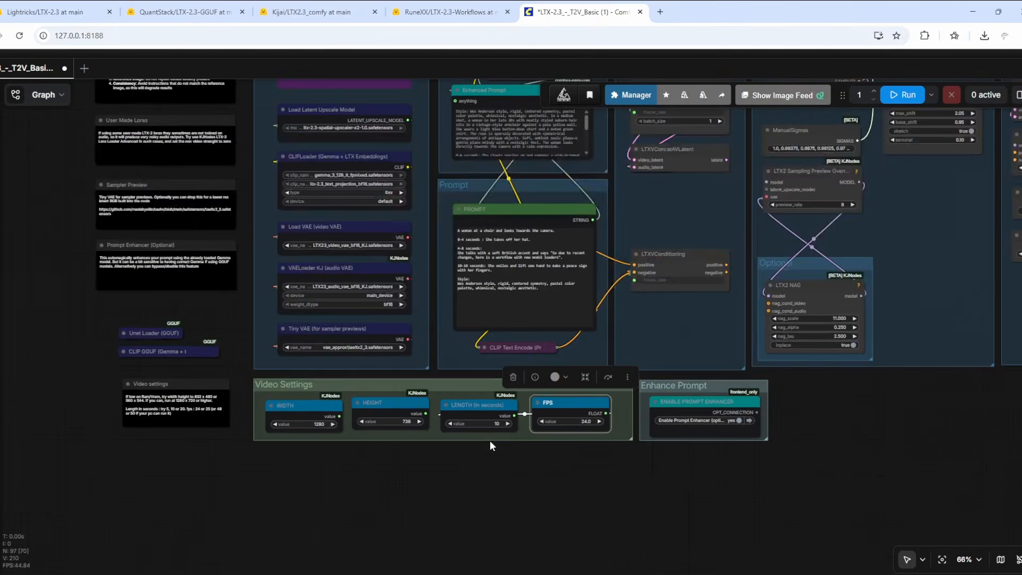
{"action": "left_click_drag", "start_coordinate": [468, 375], "coordinate": [484, 440]}
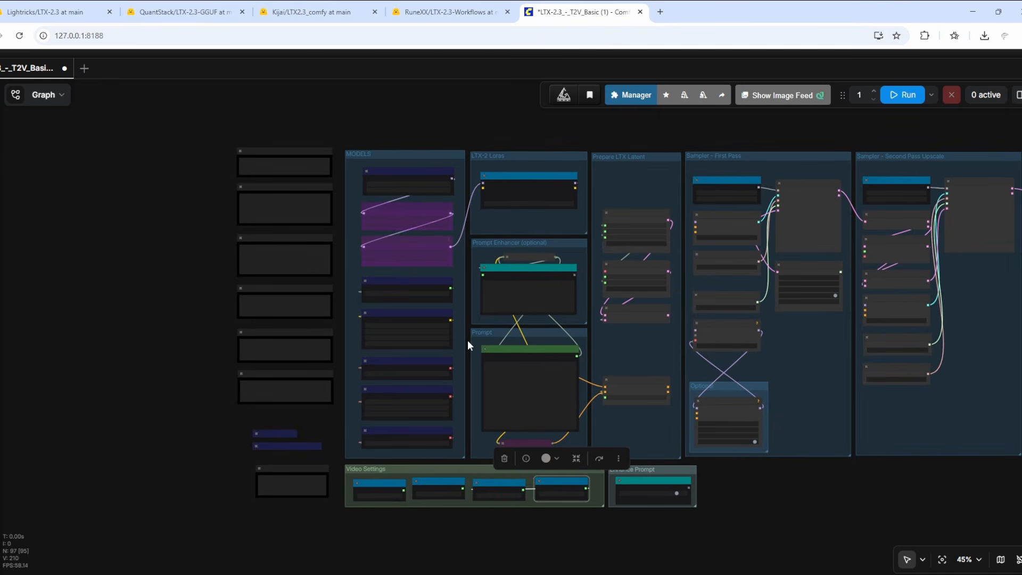
Step: Enable the bypassed LTXV Chunk FeedForward low-VRAM node and bypass it again
{"action": "scroll", "coordinate": [473, 356], "scroll_direction": "up", "scroll_amount": 4}
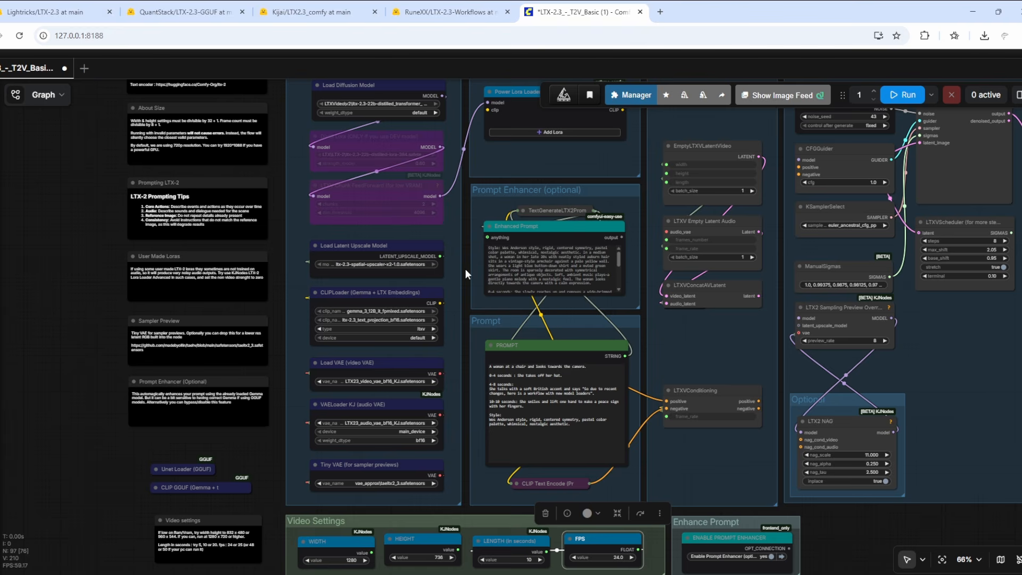
{"action": "left_click_drag", "start_coordinate": [458, 231], "coordinate": [606, 233]}
{"action": "scroll", "coordinate": [563, 216], "scroll_direction": "up", "scroll_amount": 5}
{"action": "scroll", "coordinate": [504, 210], "scroll_direction": "up", "scroll_amount": 2}
{"action": "right_click", "coordinate": [492, 173]}
{"action": "left_click", "coordinate": [495, 369]}
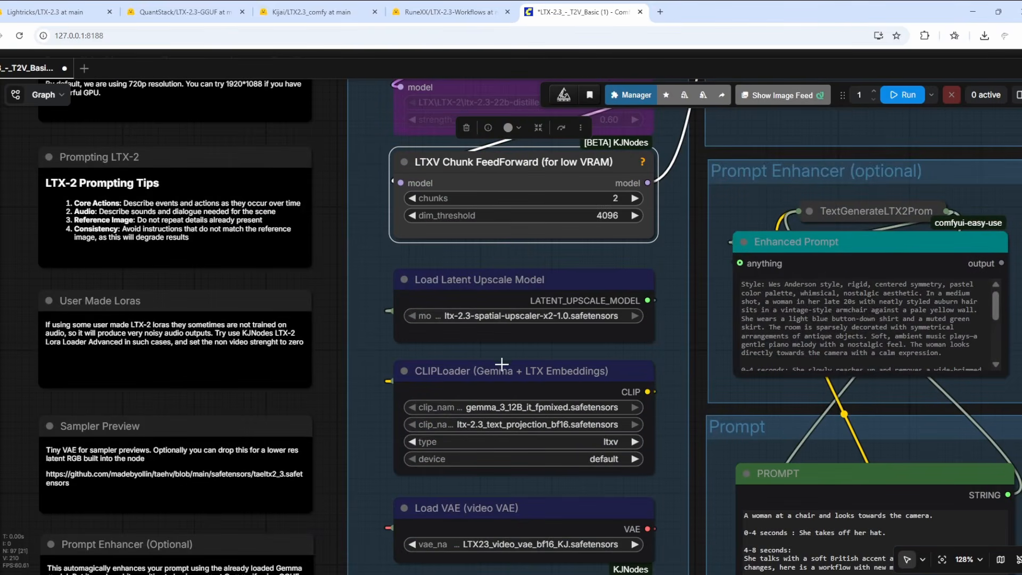
{"action": "right_click", "coordinate": [477, 171]}
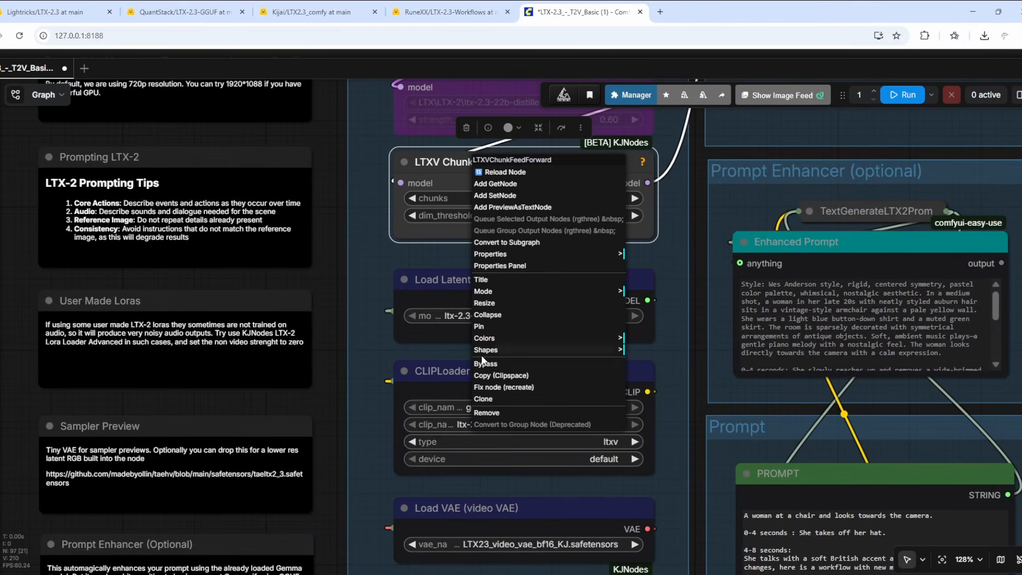
{"action": "left_click", "coordinate": [485, 363]}
Step: Move the Unet Loader (GGUF) node slightly and expand it together with the CLIP GGUF node
{"action": "scroll", "coordinate": [458, 350], "scroll_direction": "down", "scroll_amount": 3}
{"action": "left_click_drag", "start_coordinate": [384, 359], "coordinate": [540, 127]}
{"action": "left_click_drag", "start_coordinate": [378, 392], "coordinate": [392, 353]}
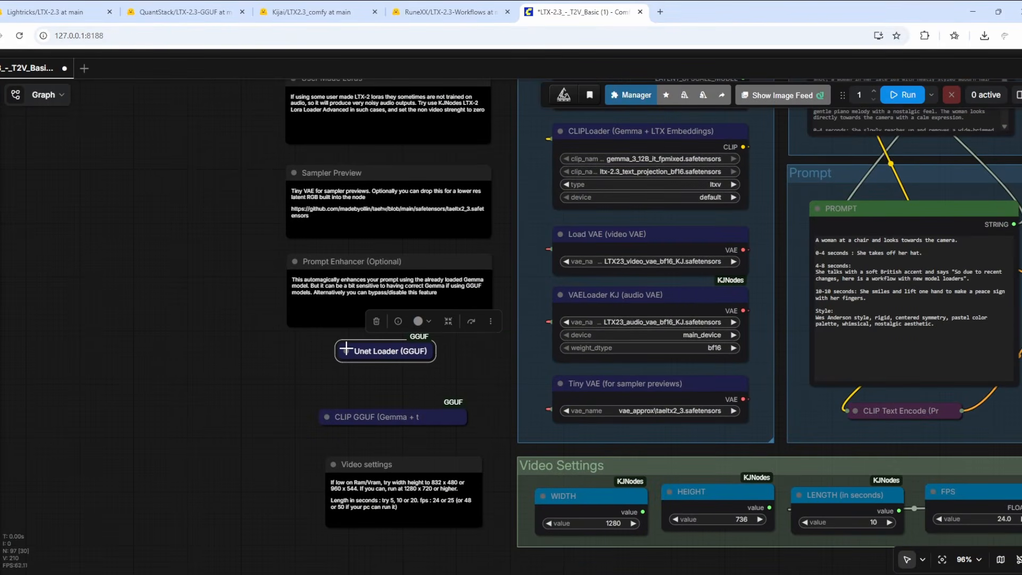
{"action": "left_click", "coordinate": [346, 350]}
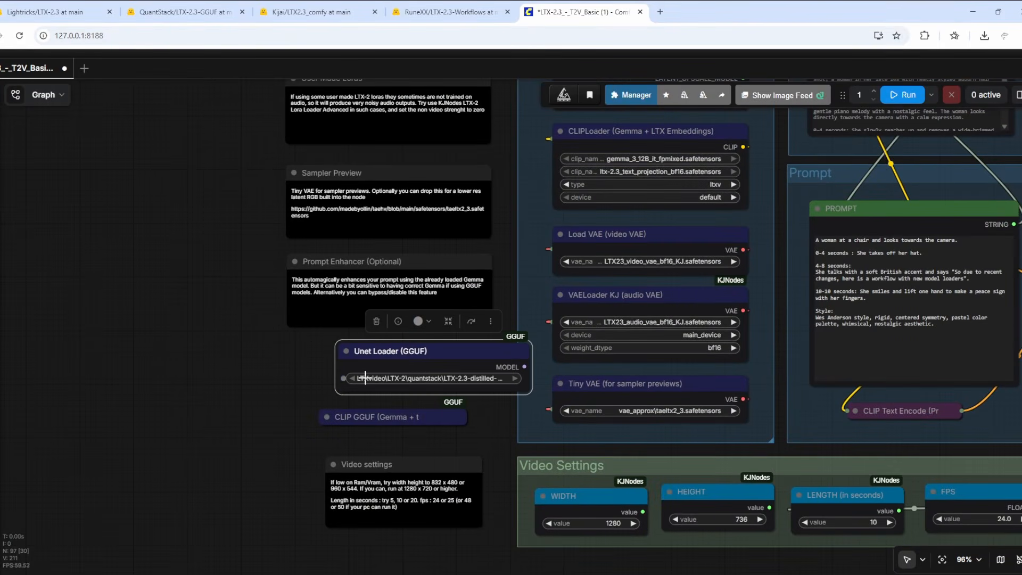
{"action": "left_click", "coordinate": [325, 417]}
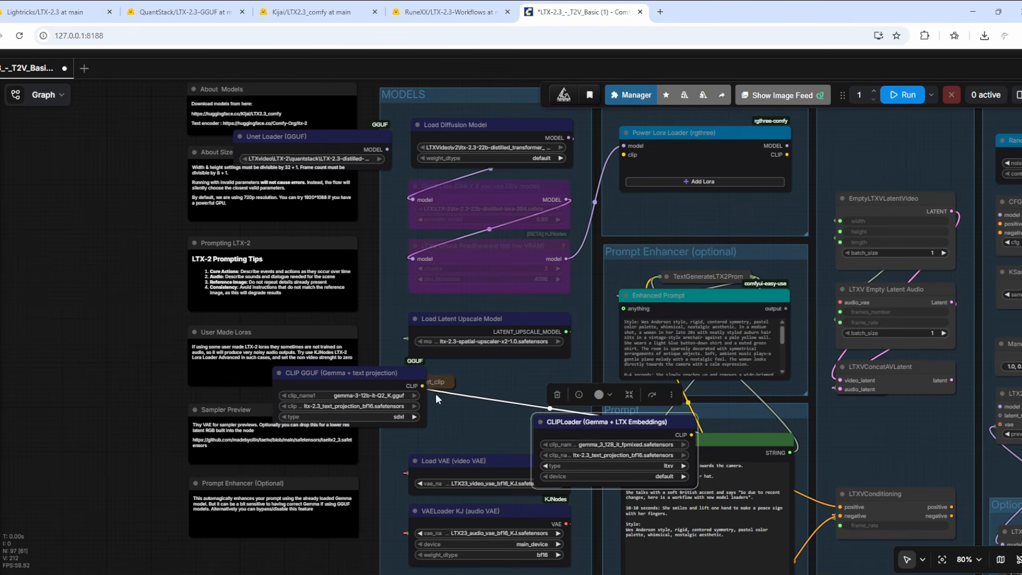
Step: Move the Set_clip node aside, expand it, and connect the CLIP GGUF node's CLIP output to its input
{"action": "left_click_drag", "start_coordinate": [436, 382], "coordinate": [494, 375]}
{"action": "left_click", "coordinate": [501, 373]}
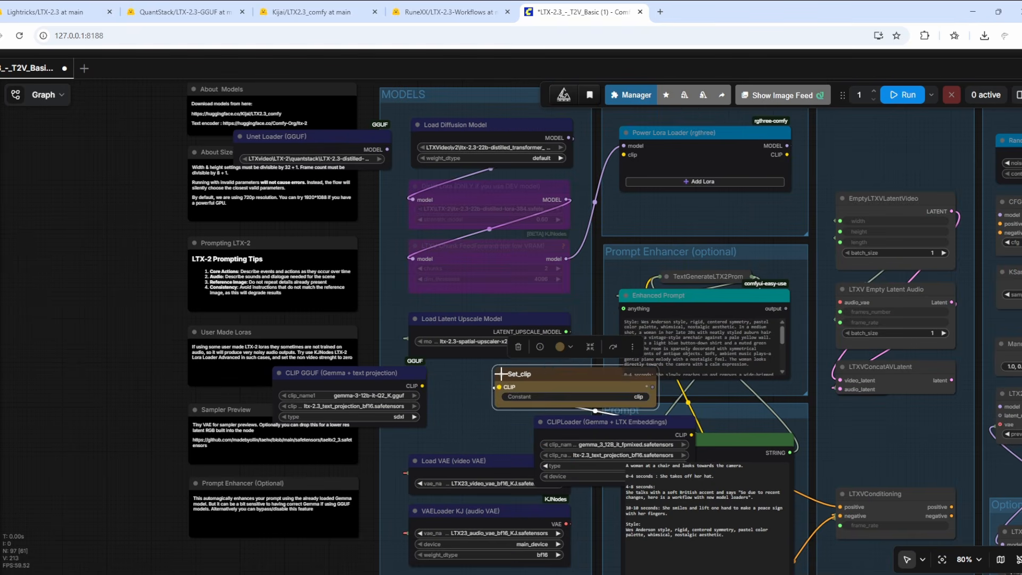
{"action": "left_click_drag", "start_coordinate": [424, 387], "coordinate": [500, 387]}
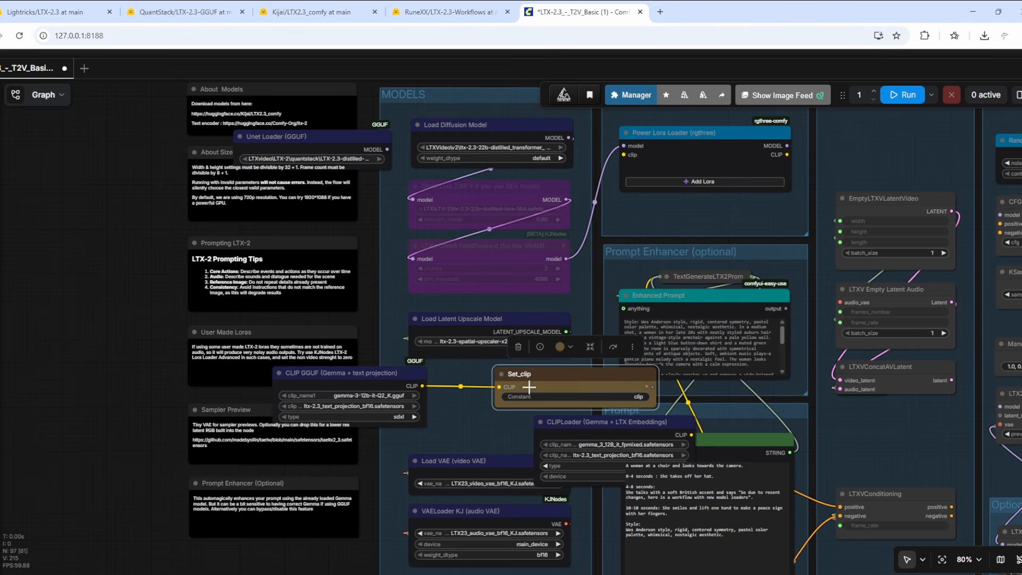
Step: Connect the Unet Loader (GGUF) model output to the Distill Lora node and place the loader in the MODELS group, moving Load Diffusion Model aside
{"action": "left_click_drag", "start_coordinate": [391, 293], "coordinate": [399, 451]}
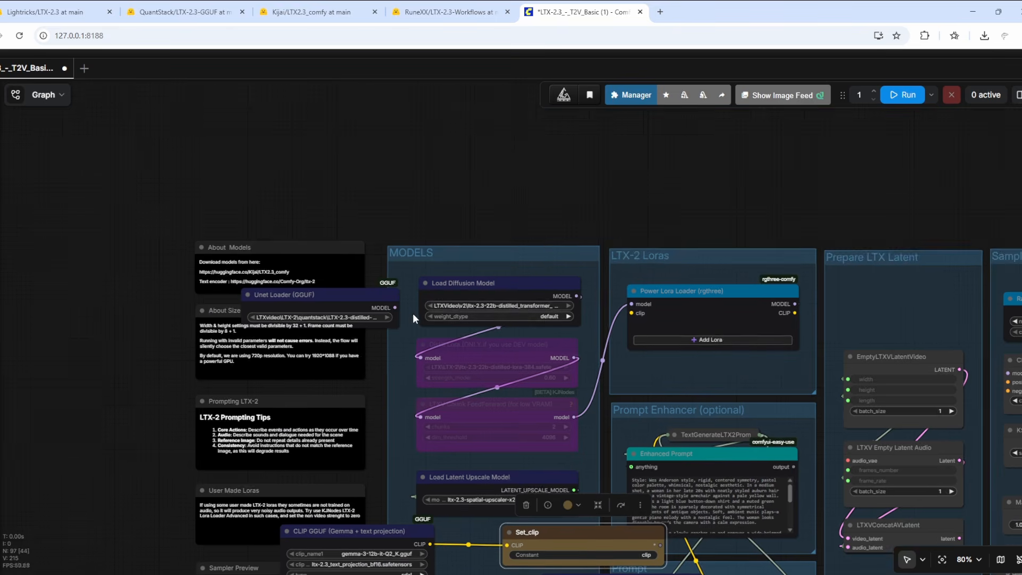
{"action": "scroll", "coordinate": [412, 313], "scroll_direction": "up", "scroll_amount": 2}
{"action": "left_click_drag", "start_coordinate": [567, 293], "coordinate": [540, 258]}
{"action": "left_click_drag", "start_coordinate": [392, 308], "coordinate": [420, 367]}
{"action": "left_click_drag", "start_coordinate": [359, 294], "coordinate": [571, 302]}
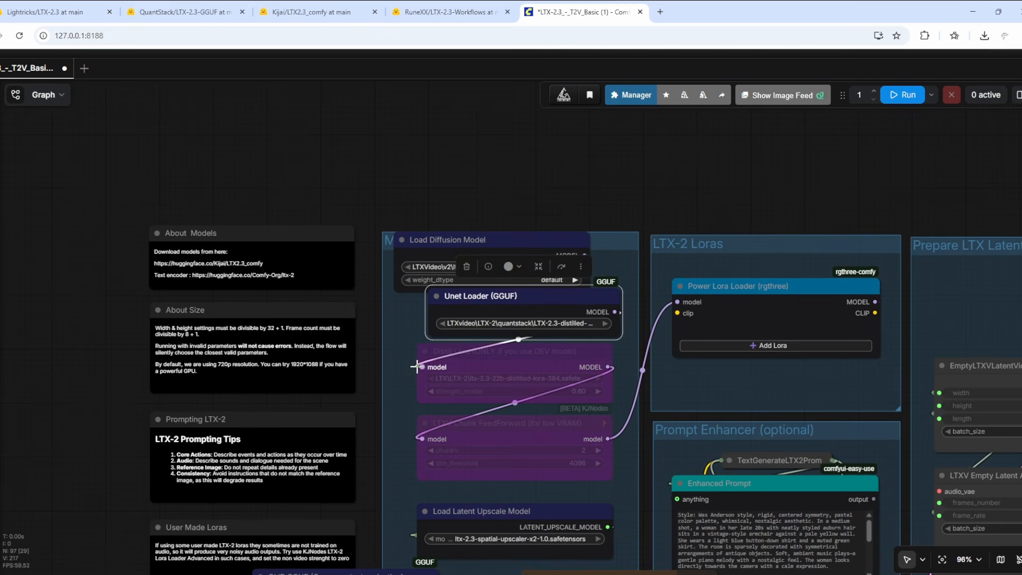
Step: Locate the LTX-2.3_-_I2V_T2V_Basic_Custom_Audio.json workflow in the RuneXX LTX-2.3-Workflows file list
{"action": "scroll", "coordinate": [420, 373], "scroll_direction": "down", "scroll_amount": 1}
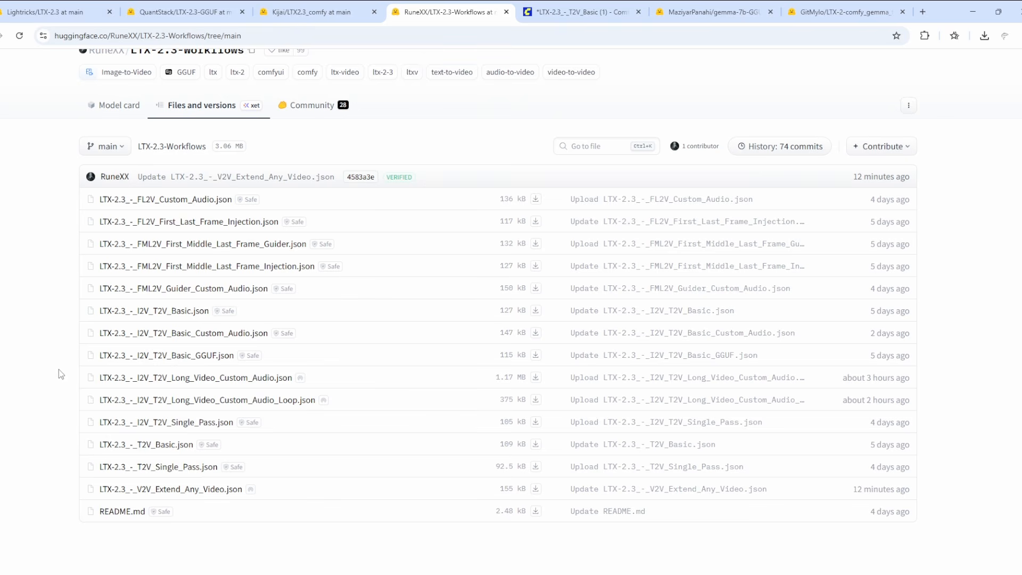
{"action": "left_click_drag", "start_coordinate": [68, 336], "coordinate": [525, 334]}
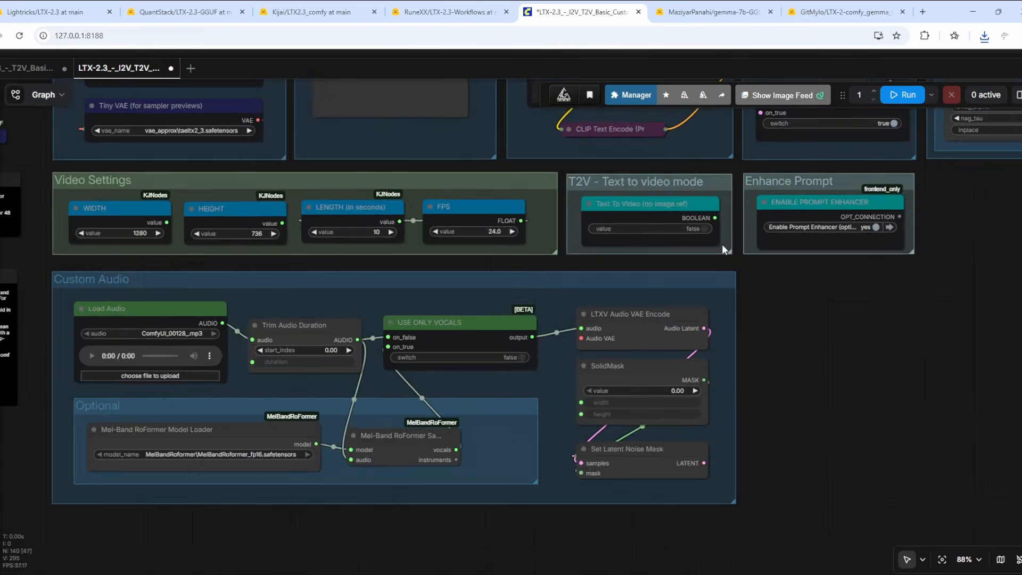
Step: Set the Custom Audio / LTX Audio switch node to true so the workflow uses custom audio
{"action": "scroll", "coordinate": [721, 244], "scroll_direction": "up", "scroll_amount": 5}
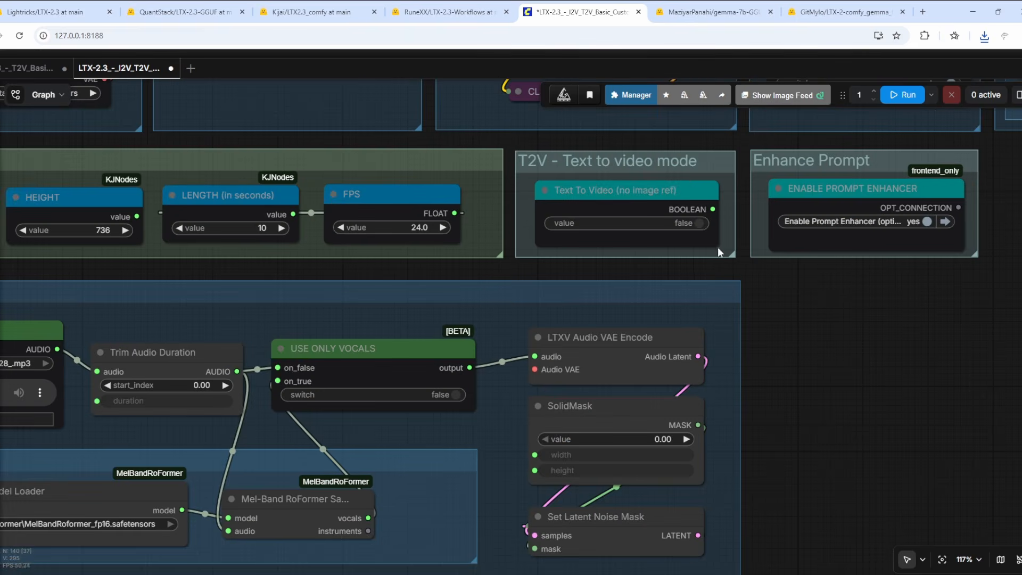
{"action": "scroll", "coordinate": [691, 274], "scroll_direction": "up", "scroll_amount": 1}
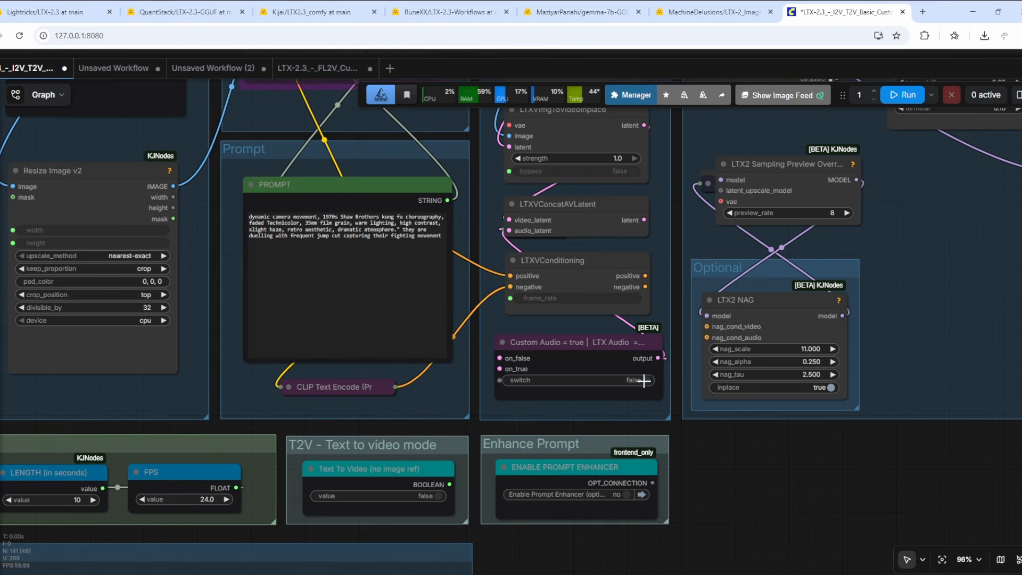
{"action": "left_click", "coordinate": [644, 380]}
{"action": "left_click_drag", "start_coordinate": [718, 510], "coordinate": [1001, 349]}
{"action": "left_click_drag", "start_coordinate": [436, 367], "coordinate": [541, 343]}
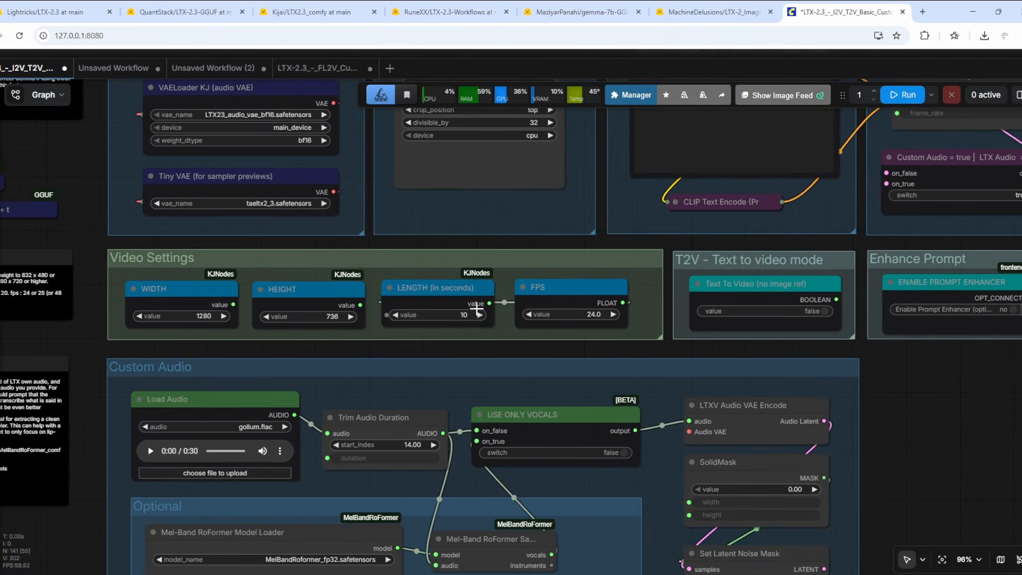
Step: Inspect how the Get_org_audio node feeds the audio input of the Video Combine node
{"action": "scroll", "coordinate": [469, 293], "scroll_direction": "down", "scroll_amount": 3}
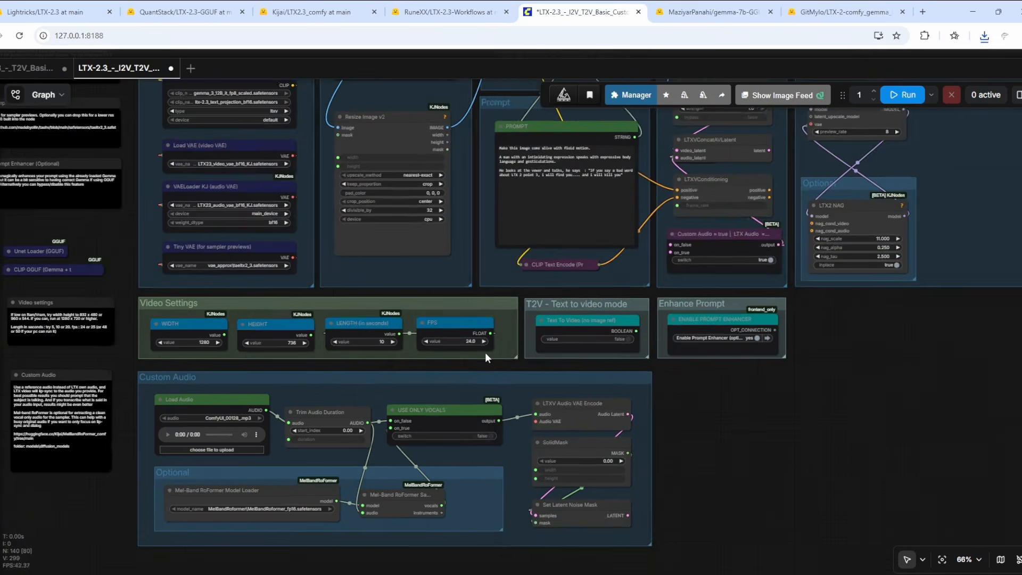
{"action": "left_click_drag", "start_coordinate": [887, 346], "coordinate": [358, 566]}
{"action": "left_click_drag", "start_coordinate": [952, 297], "coordinate": [699, 481]}
{"action": "scroll", "coordinate": [619, 289], "scroll_direction": "up", "scroll_amount": 9}
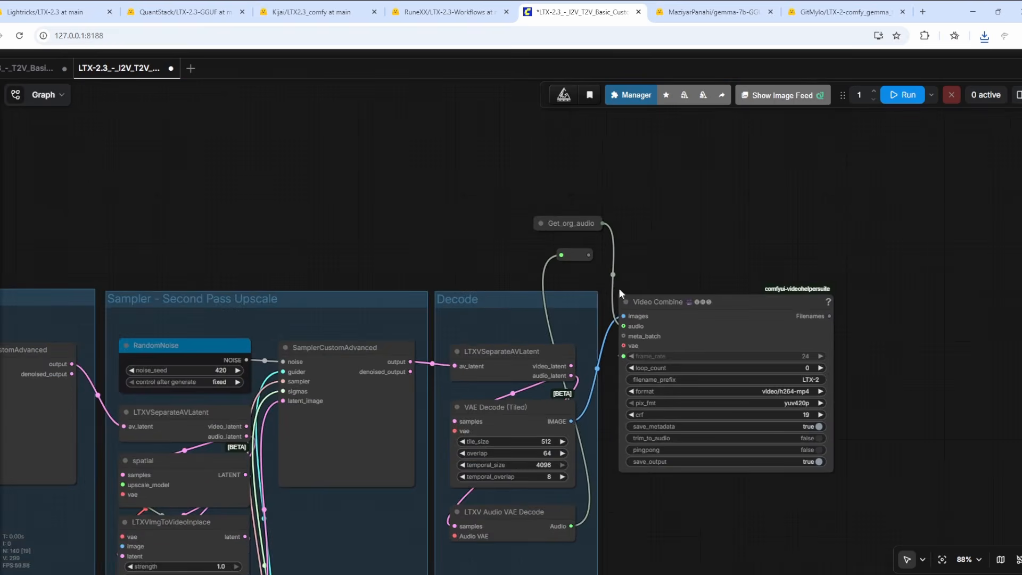
{"action": "left_click_drag", "start_coordinate": [586, 237], "coordinate": [651, 363]}
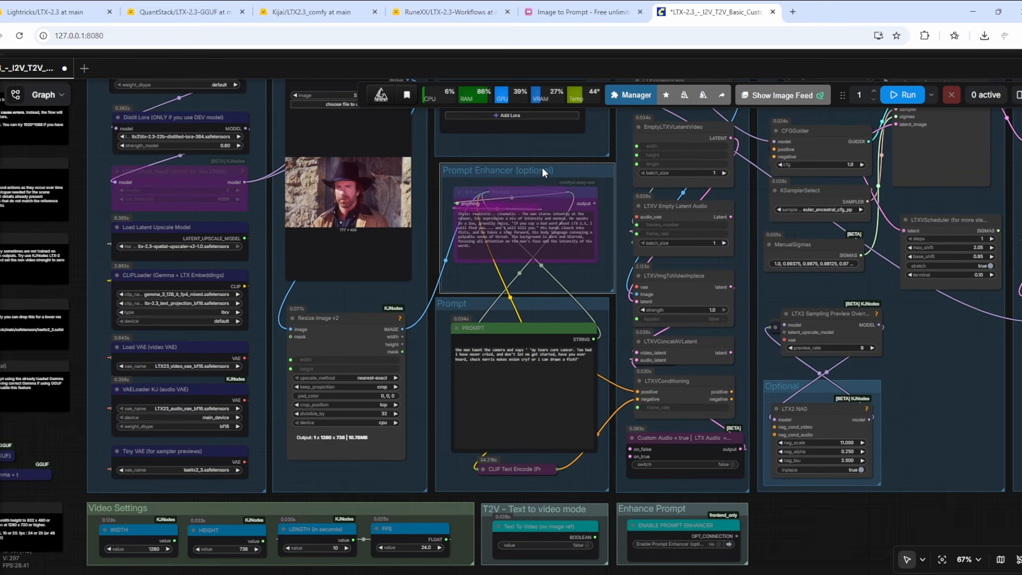
Step: Compare the enhanced text in the Prompt Enhancer (optional) group with the text in the PROMPT node
{"action": "left_click", "coordinate": [542, 168]}
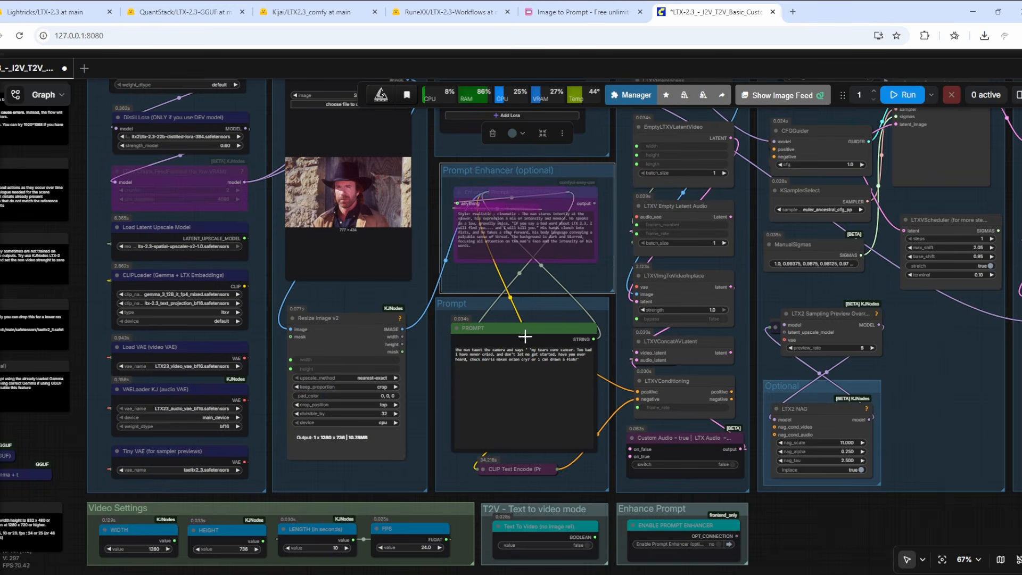
{"action": "left_click_drag", "start_coordinate": [520, 334], "coordinate": [517, 331]}
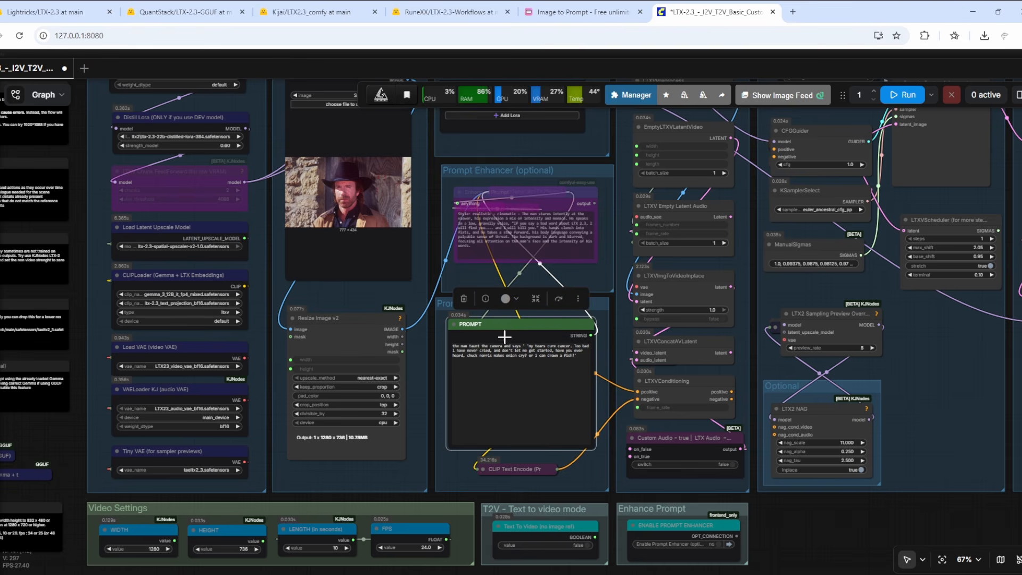
{"action": "scroll", "coordinate": [456, 301], "scroll_direction": "up", "scroll_amount": 5}
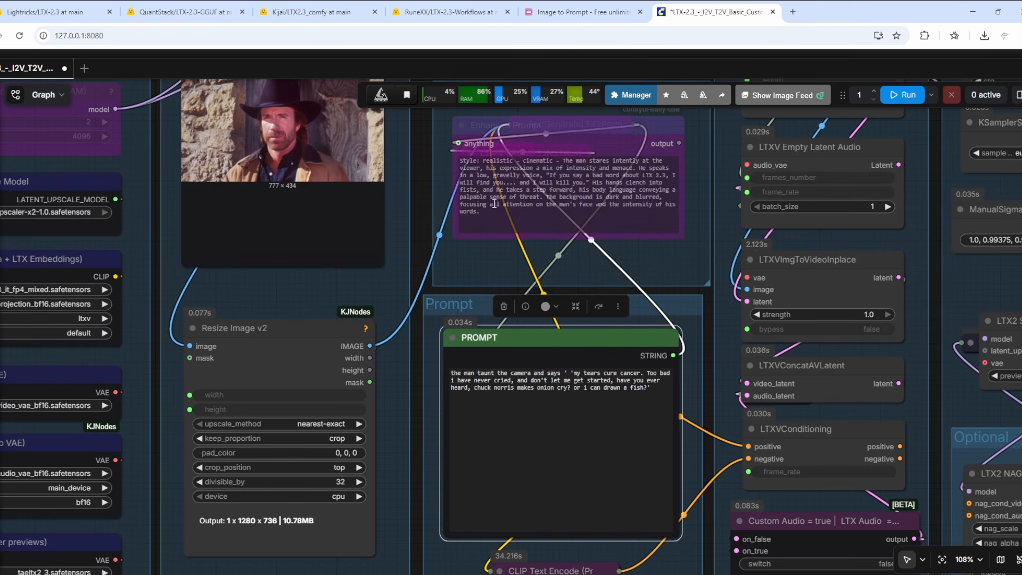
Step: Switch the prompt enhancer on in the Enhance Prompt group, then switch it back off
{"action": "scroll", "coordinate": [530, 213], "scroll_direction": "down", "scroll_amount": 3}
{"action": "left_click_drag", "start_coordinate": [444, 324], "coordinate": [431, 196]}
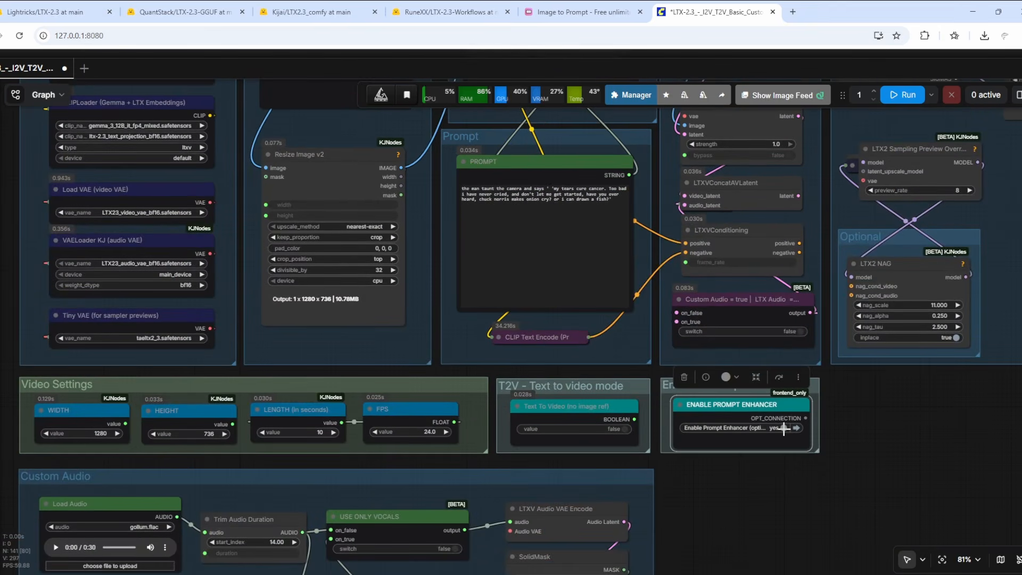
{"action": "scroll", "coordinate": [485, 326], "scroll_direction": "down", "scroll_amount": 3}
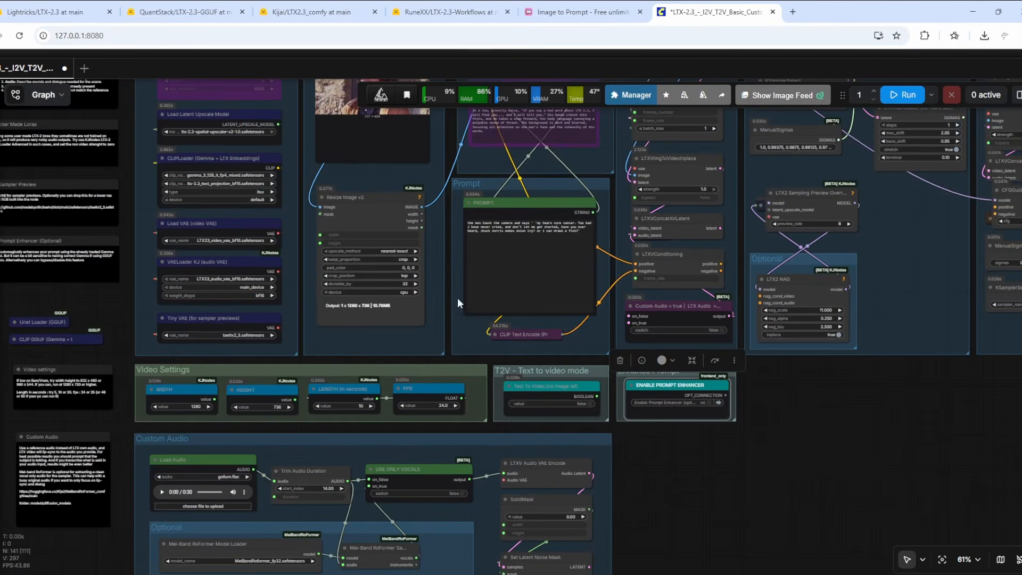
{"action": "left_click_drag", "start_coordinate": [458, 303], "coordinate": [459, 354]}
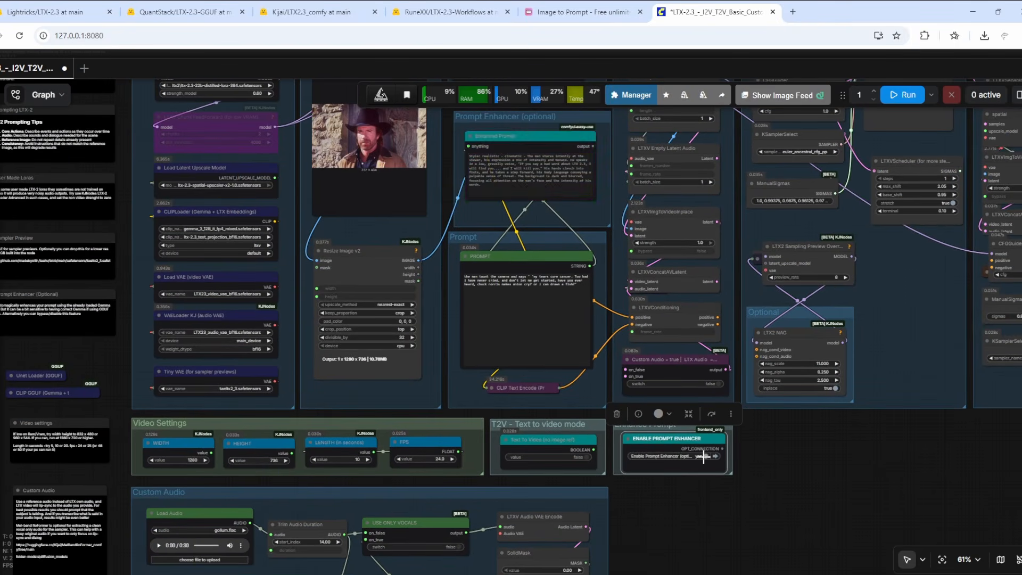
{"action": "scroll", "coordinate": [507, 271], "scroll_direction": "up", "scroll_amount": 4}
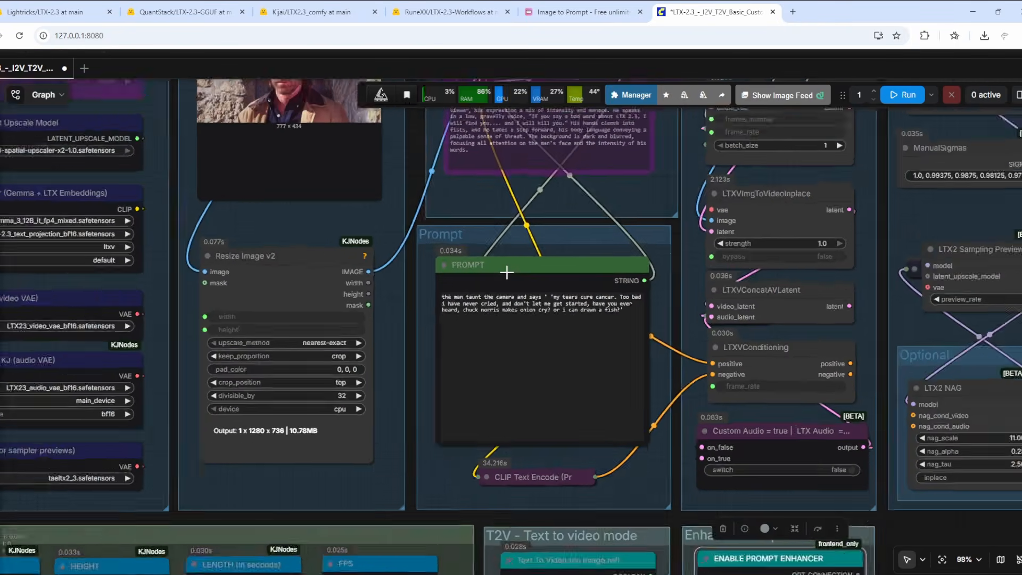
{"action": "scroll", "coordinate": [506, 272], "scroll_direction": "down", "scroll_amount": 6}
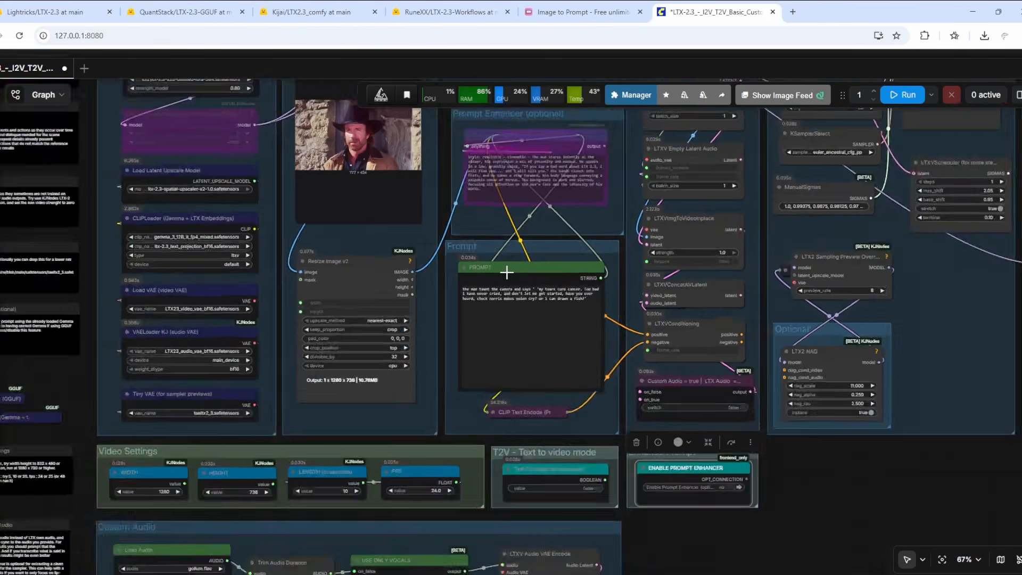
Step: Watch the generated video in the Video Combine node at the end of the workflow
{"action": "left_click_drag", "start_coordinate": [903, 446], "coordinate": [563, 493]}
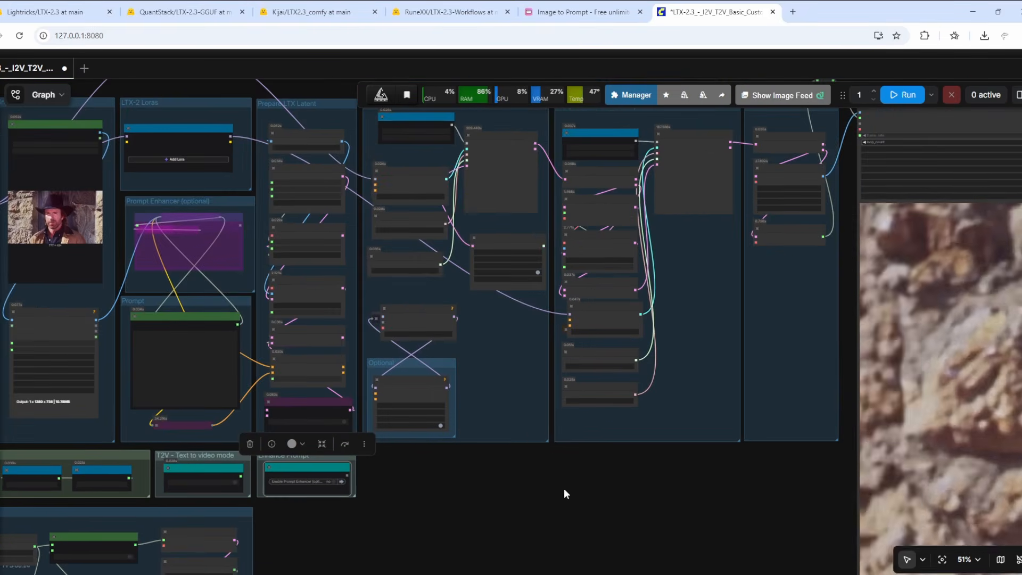
{"action": "left_click_drag", "start_coordinate": [733, 498], "coordinate": [445, 427]}
{"action": "scroll", "coordinate": [436, 442], "scroll_direction": "down", "scroll_amount": 5}
{"action": "scroll", "coordinate": [435, 442], "scroll_direction": "down", "scroll_amount": 3}
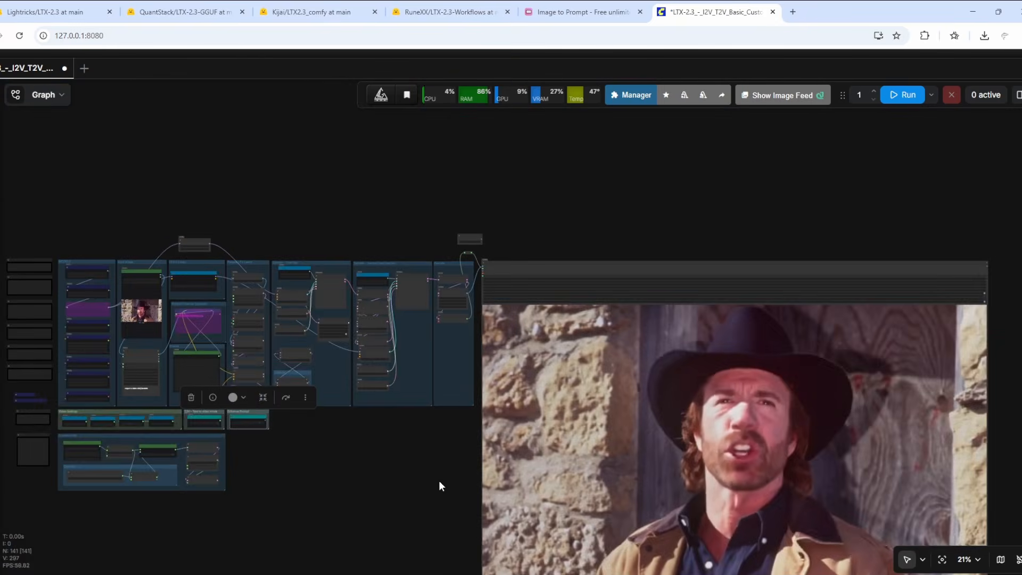
{"action": "left_click_drag", "start_coordinate": [438, 481], "coordinate": [325, 315]}
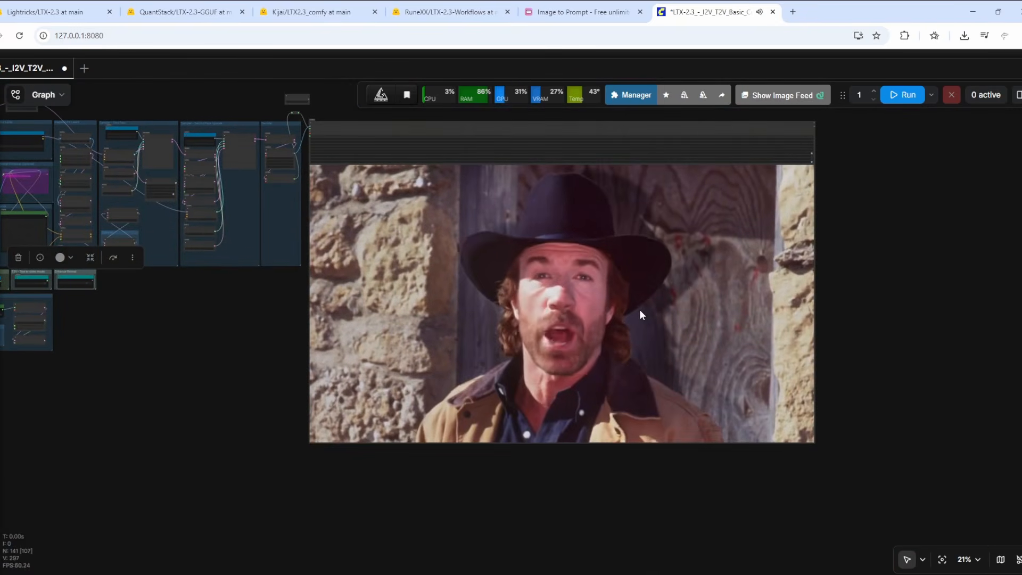
{"action": "scroll", "coordinate": [640, 314], "scroll_direction": "up", "scroll_amount": 4}
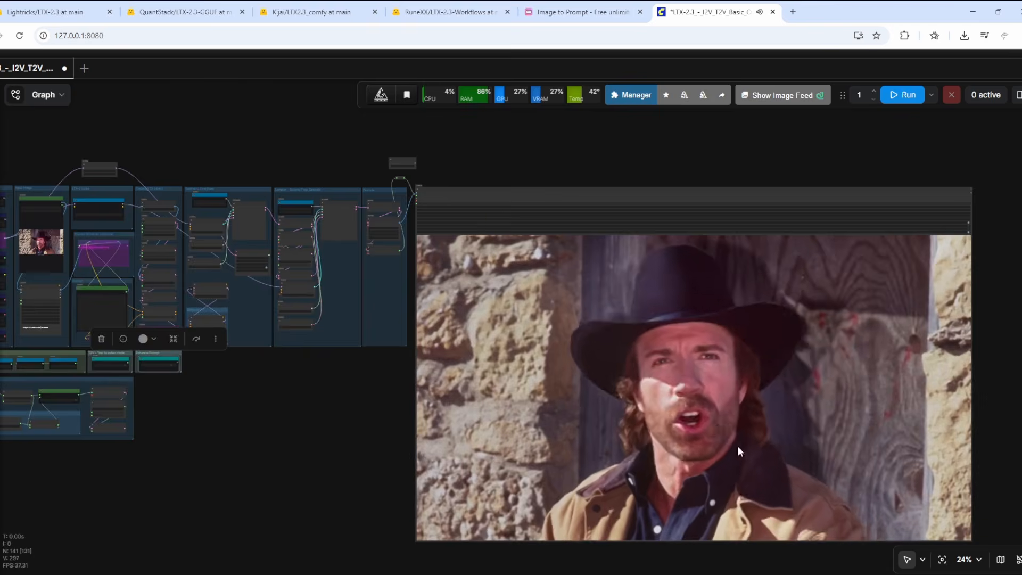
{"action": "left_click_drag", "start_coordinate": [737, 445], "coordinate": [634, 367]}
{"action": "scroll", "coordinate": [631, 362], "scroll_direction": "up", "scroll_amount": 3}
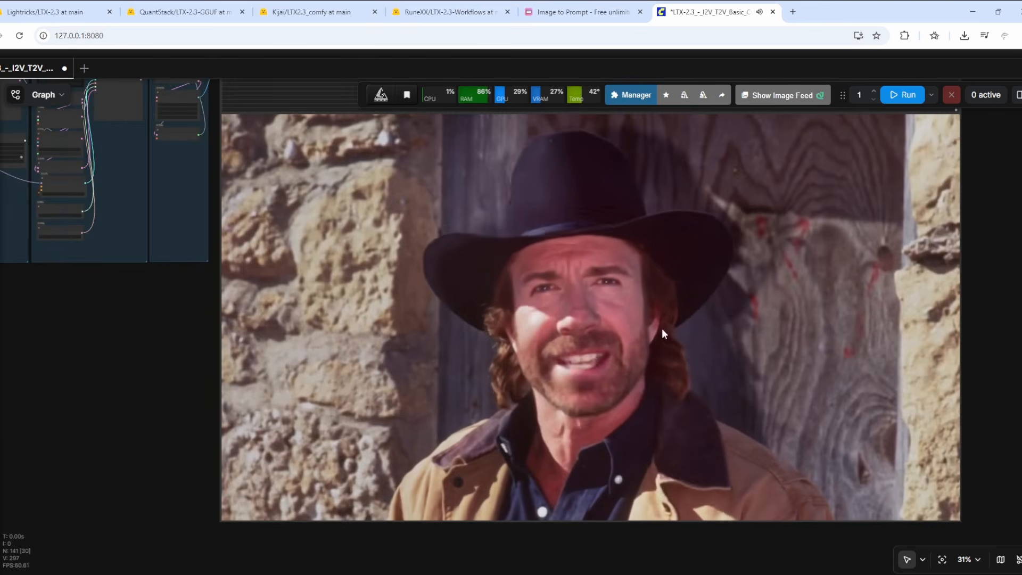
{"action": "scroll", "coordinate": [663, 328], "scroll_direction": "up", "scroll_amount": 2}
{"action": "scroll", "coordinate": [649, 330], "scroll_direction": "down", "scroll_amount": 2}
Step: Open the Video Combine node's video preview for separate playback
{"action": "right_click", "coordinate": [642, 331]}
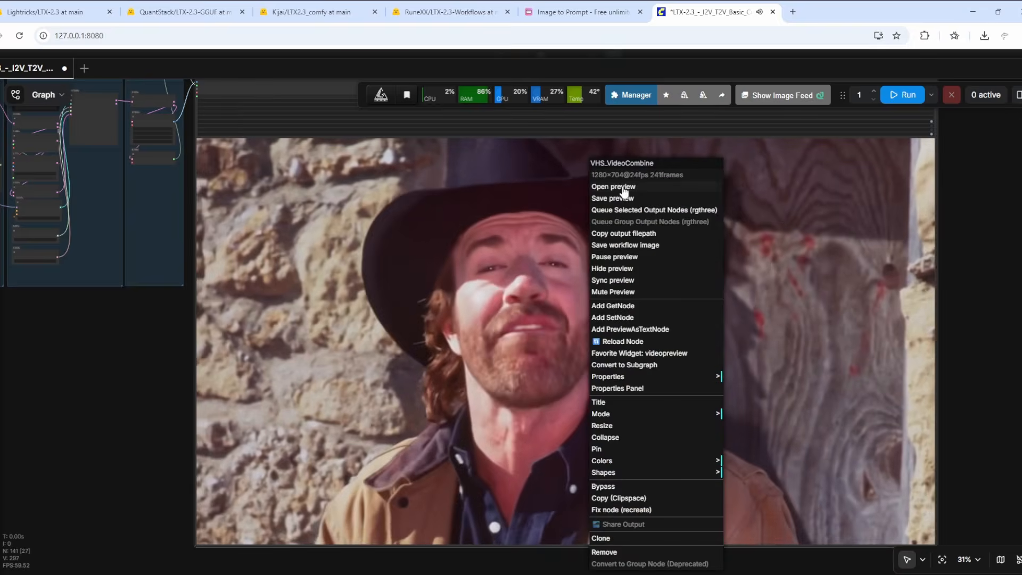
{"action": "left_click", "coordinate": [612, 185]}
{"action": "double_click", "coordinate": [436, 351]}
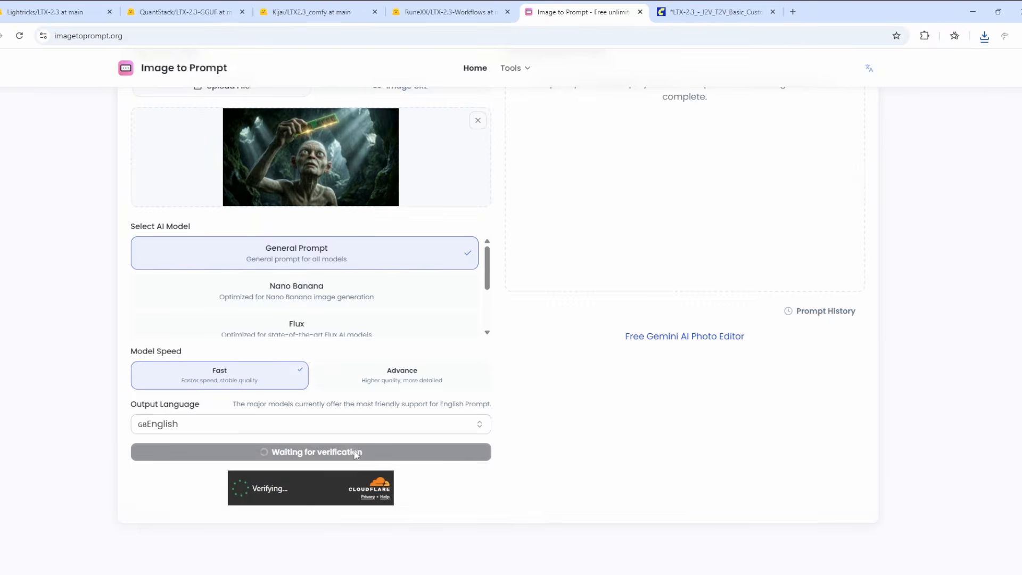
Step: Copy the generated prompt from the Image to Prompt website and replace the ComfyUI PROMPT node's text with it
{"action": "scroll", "coordinate": [356, 454], "scroll_direction": "up", "scroll_amount": 2}
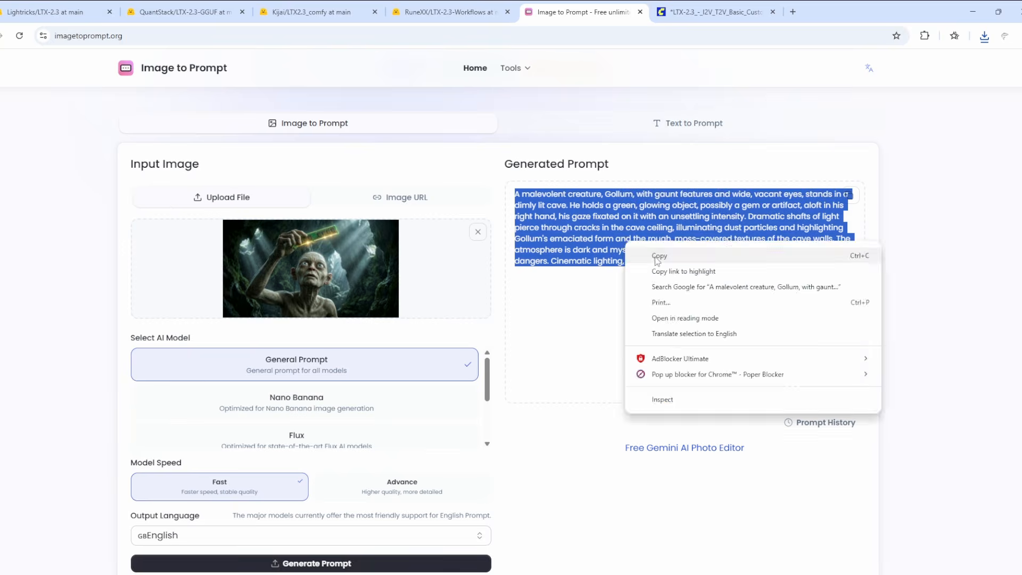
{"action": "left_click", "coordinate": [659, 257]}
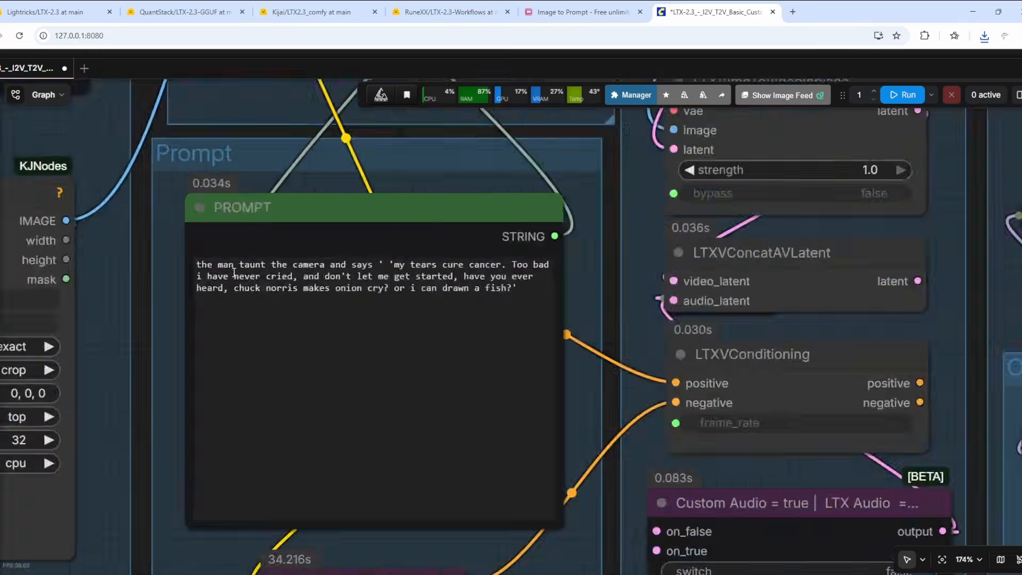
{"action": "key", "text": "ctrl+a"}
{"action": "key", "text": "ctrl+v"}
{"action": "scroll", "coordinate": [294, 301], "scroll_direction": "down", "scroll_amount": 3}
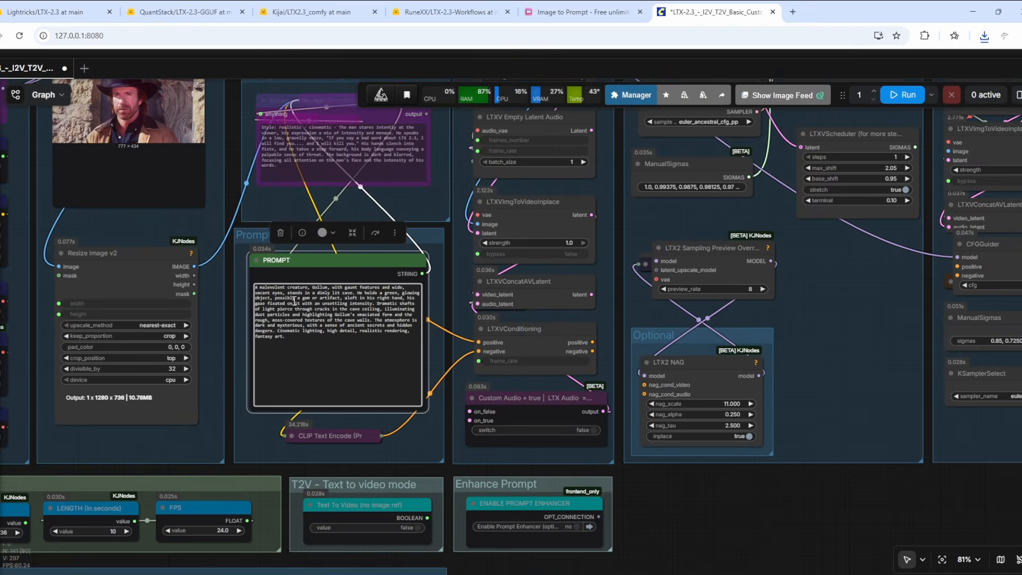
{"action": "scroll", "coordinate": [294, 301], "scroll_direction": "up", "scroll_amount": 5}
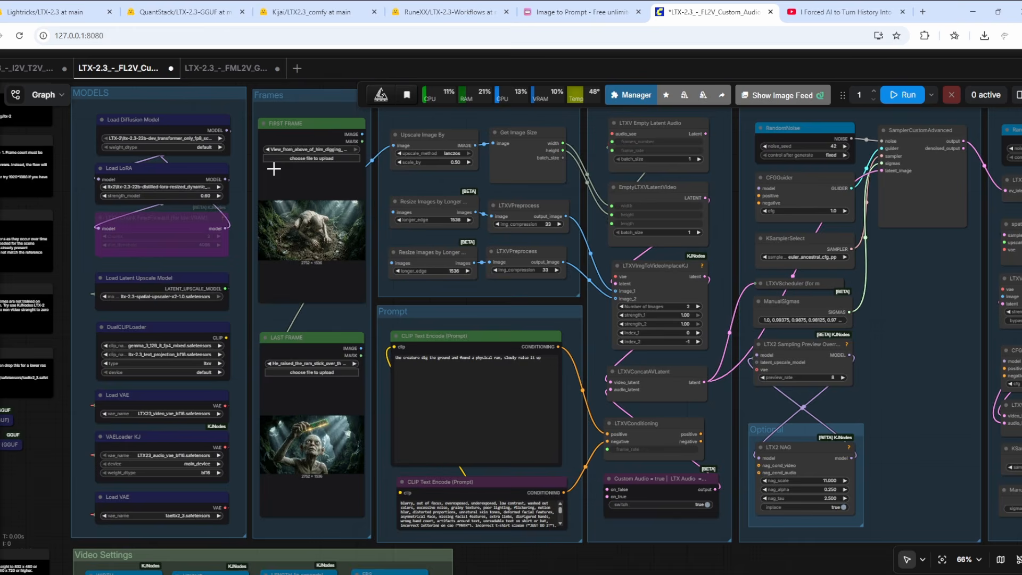
Step: Switch from the FL2V custom-audio workflow to the LTX-2.3 FML2V Guider workflow
{"action": "left_click", "coordinate": [225, 71]}
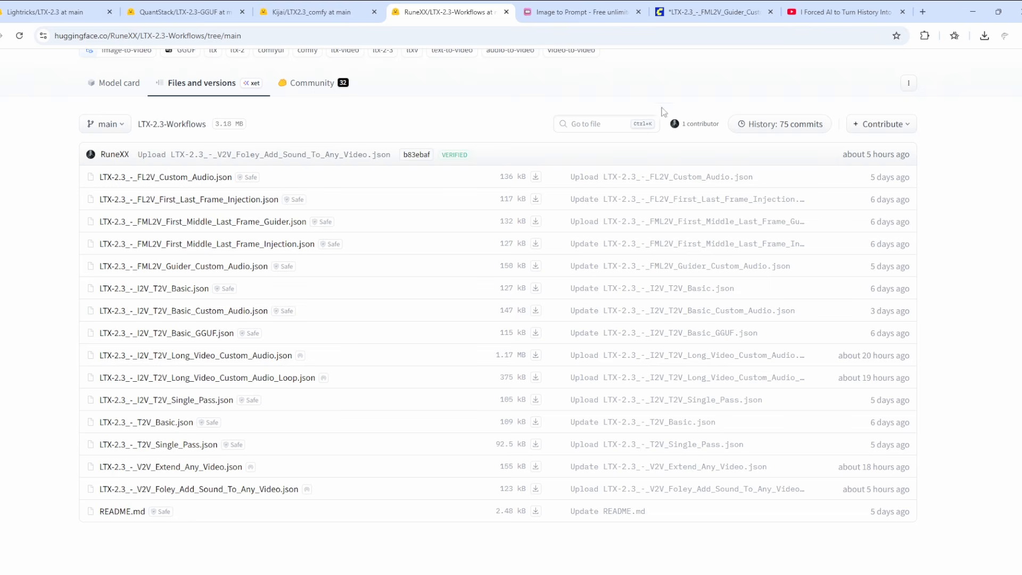
Step: Switch to YouTube and skim through the "I Forced AI to Turn History Into a Rap Battle" video at several points
{"action": "left_click", "coordinate": [811, 13]}
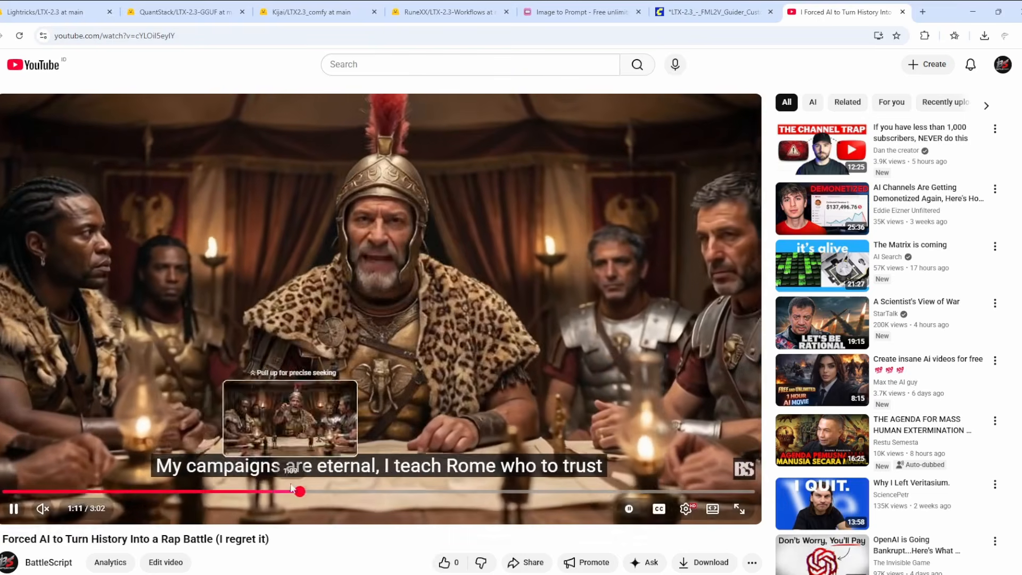
{"action": "left_click", "coordinate": [159, 491]}
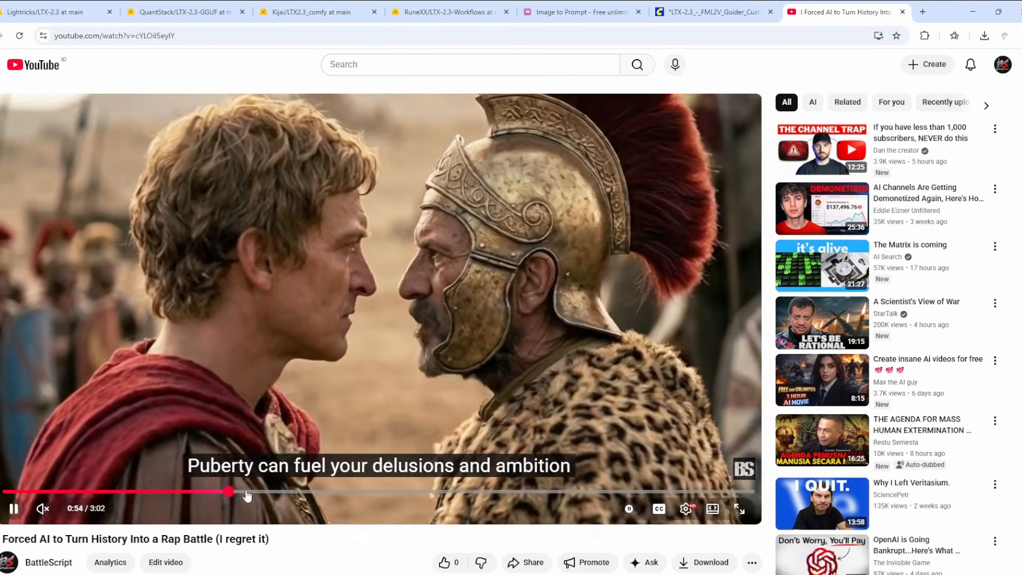
{"action": "left_click", "coordinate": [264, 491]}
{"action": "left_click_drag", "start_coordinate": [264, 491], "coordinate": [392, 491]}
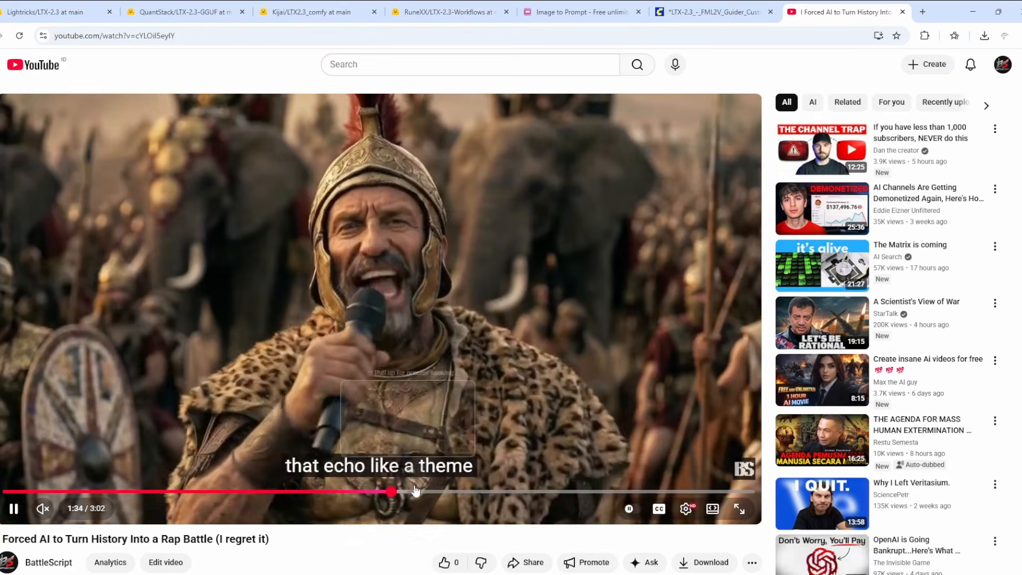
{"action": "left_click", "coordinate": [415, 491]}
{"action": "left_click", "coordinate": [446, 491]}
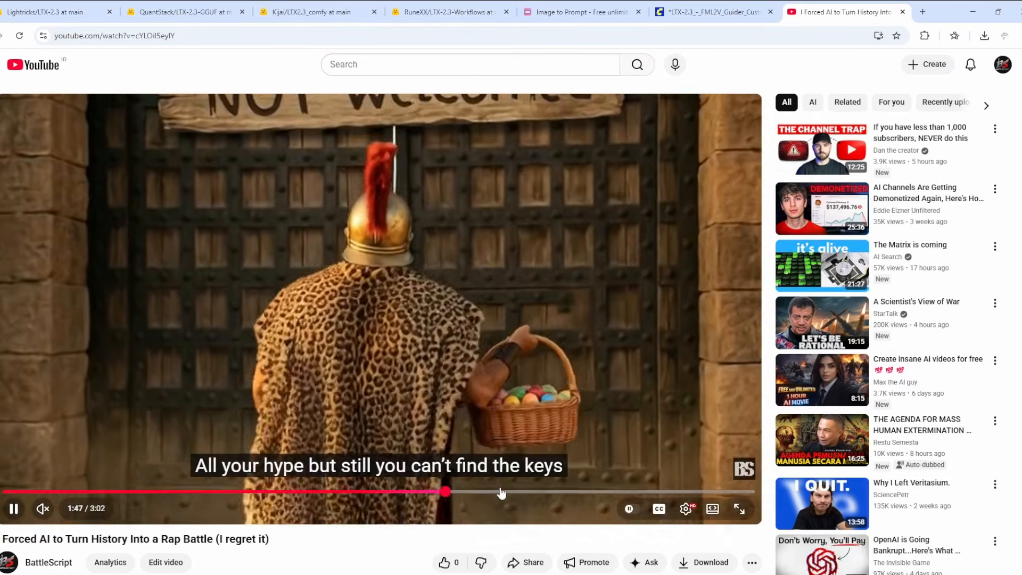
{"action": "left_click", "coordinate": [502, 491]}
{"action": "left_click", "coordinate": [525, 492]}
{"action": "left_click", "coordinate": [542, 492]}
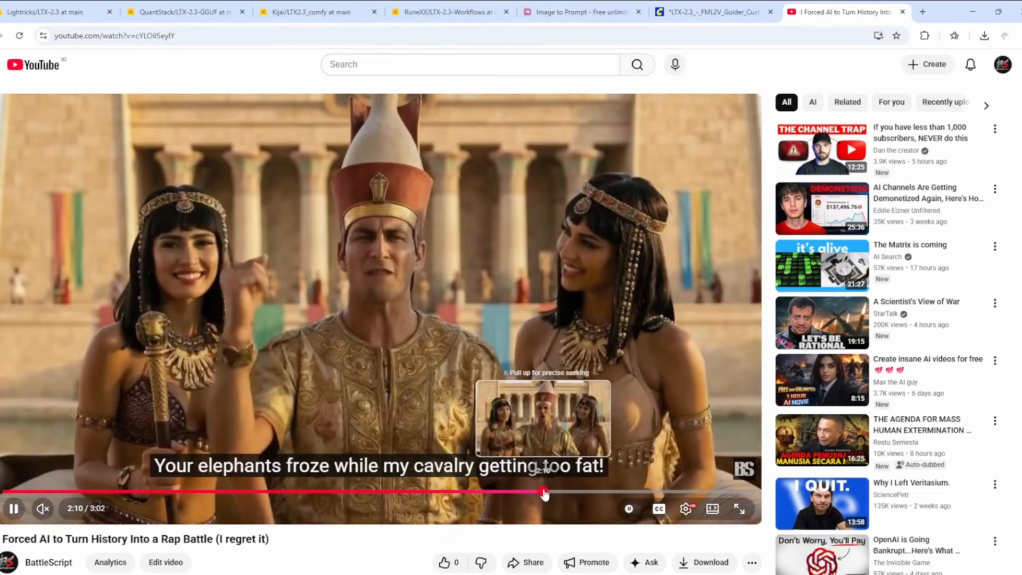
{"action": "left_click", "coordinate": [582, 491]}
{"action": "left_click", "coordinate": [609, 492]}
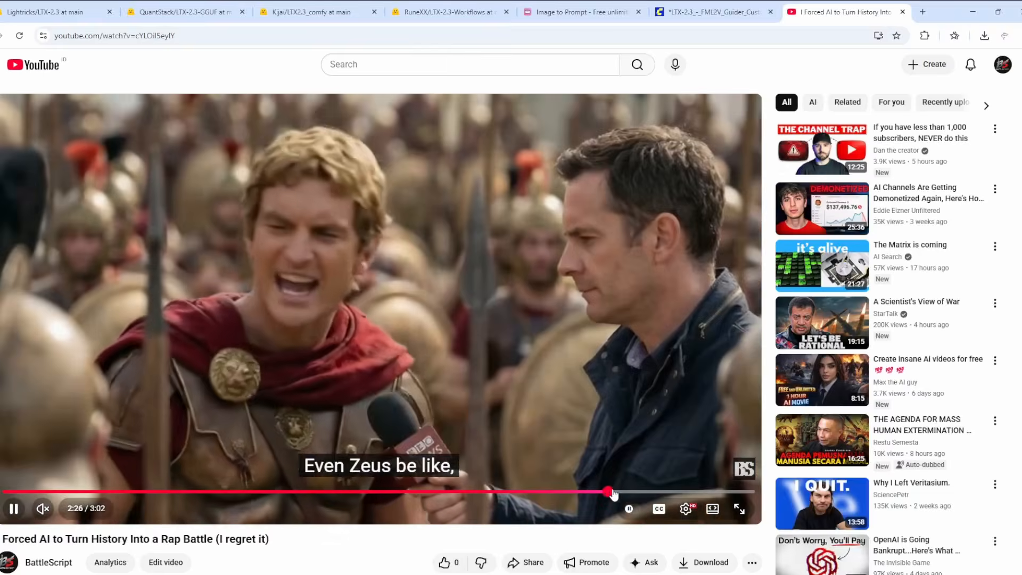
{"action": "left_click", "coordinate": [631, 491]}
{"action": "left_click", "coordinate": [654, 492]}
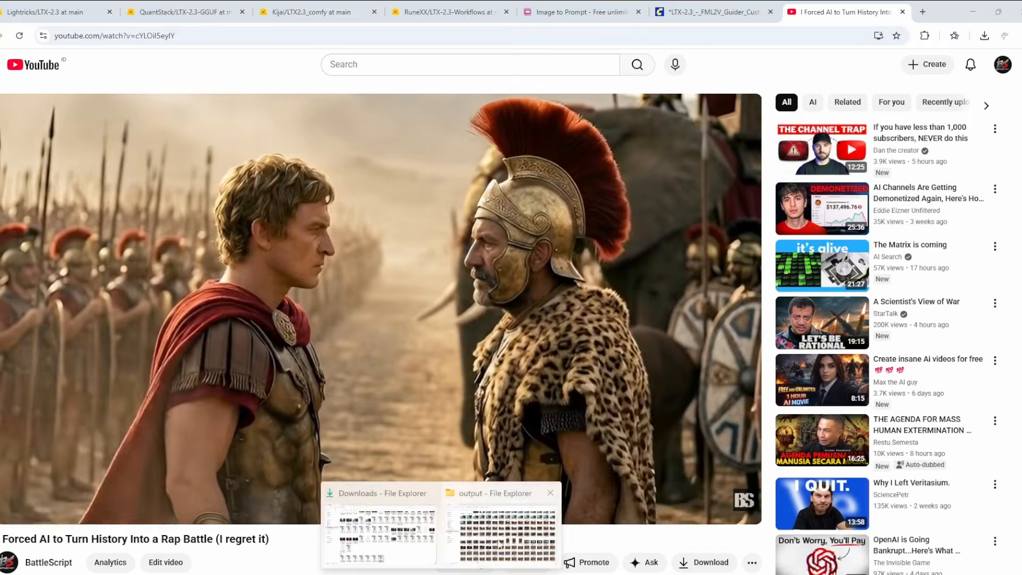
Step: Switch to the File Explorer window showing the ComfyUI output folder
{"action": "left_click", "coordinate": [500, 543]}
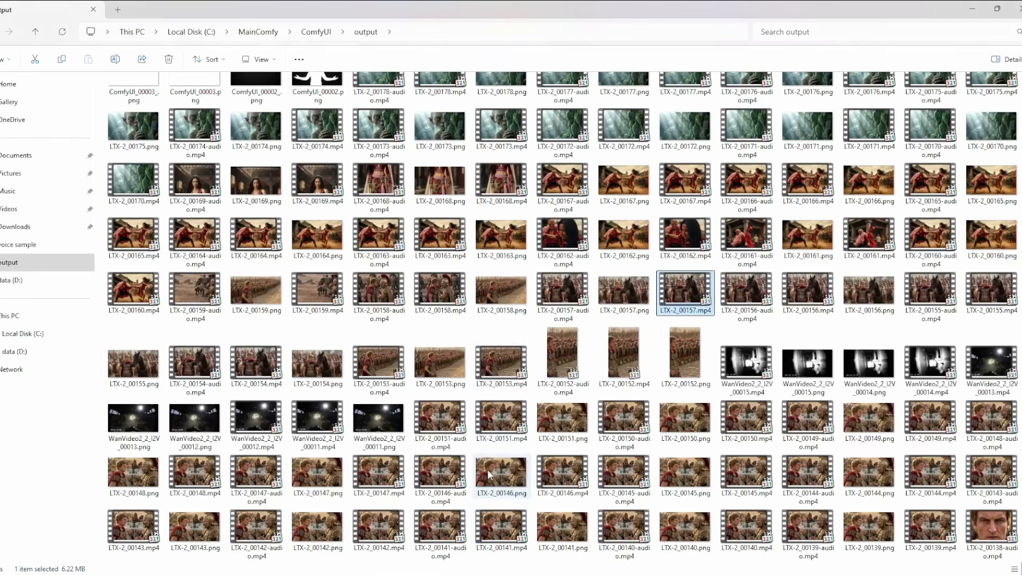